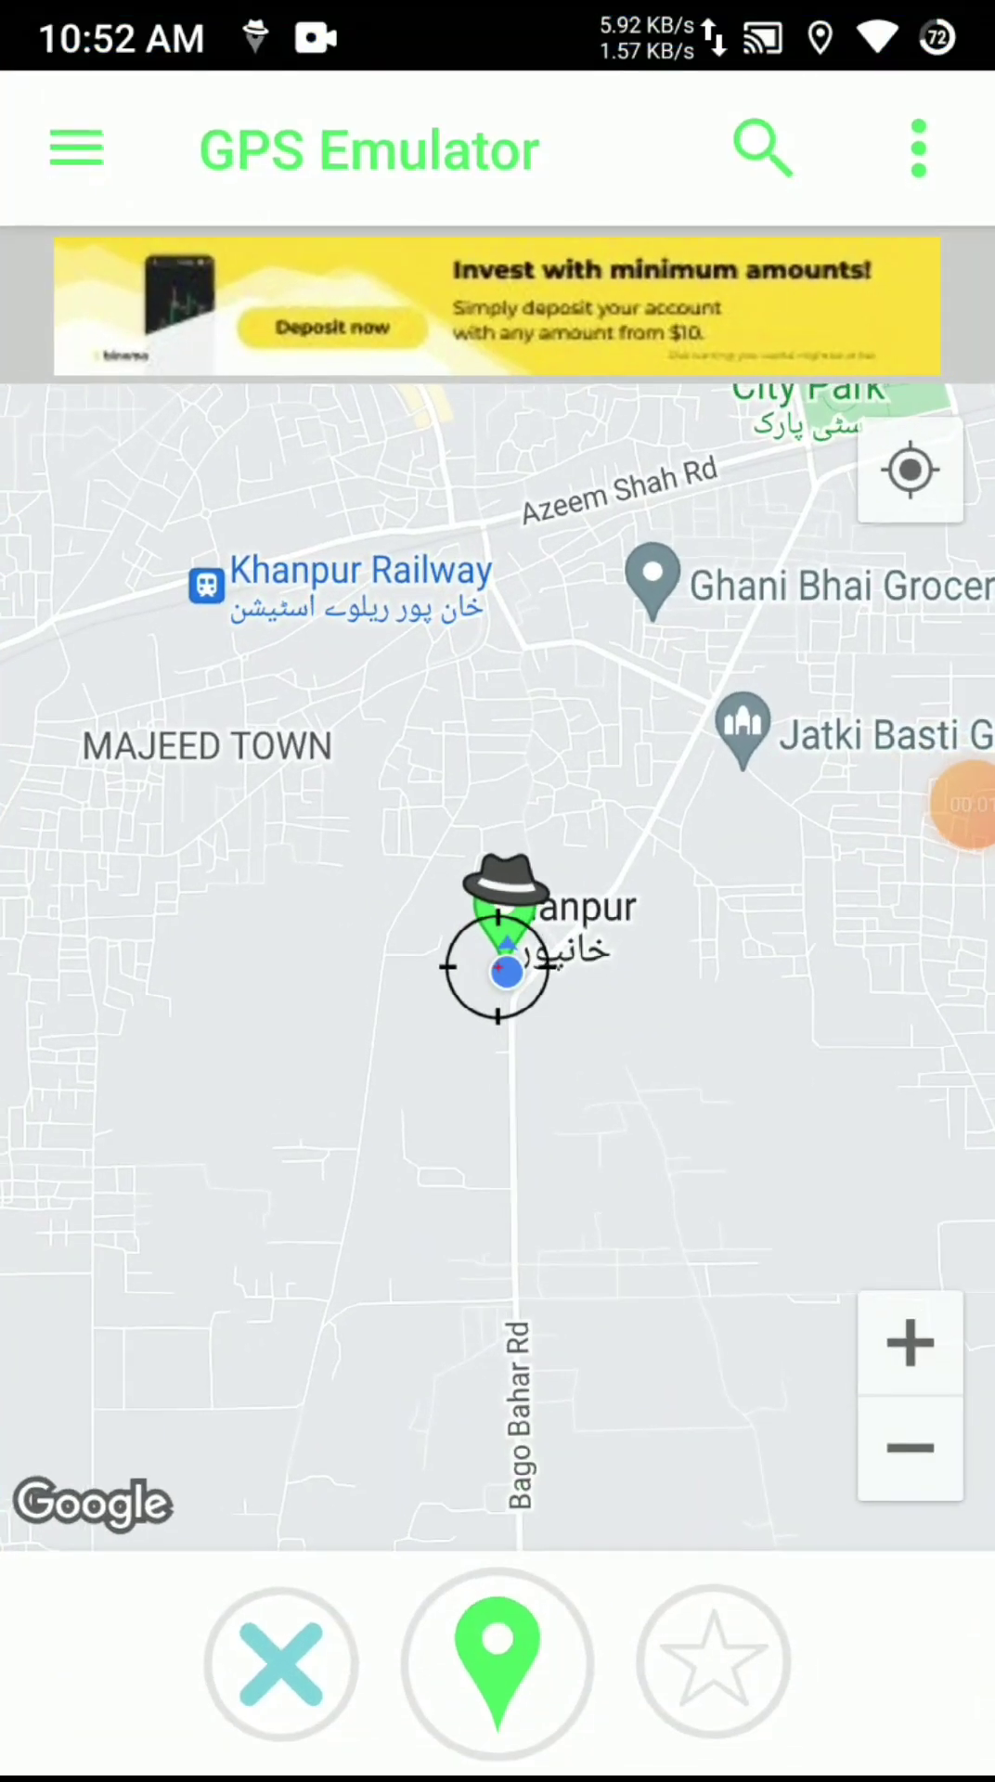
Fix the GPS Emulator's spoofed location at Khanpur, then open Google Maps
{"action": "left_click", "coordinate": [498, 1661]}
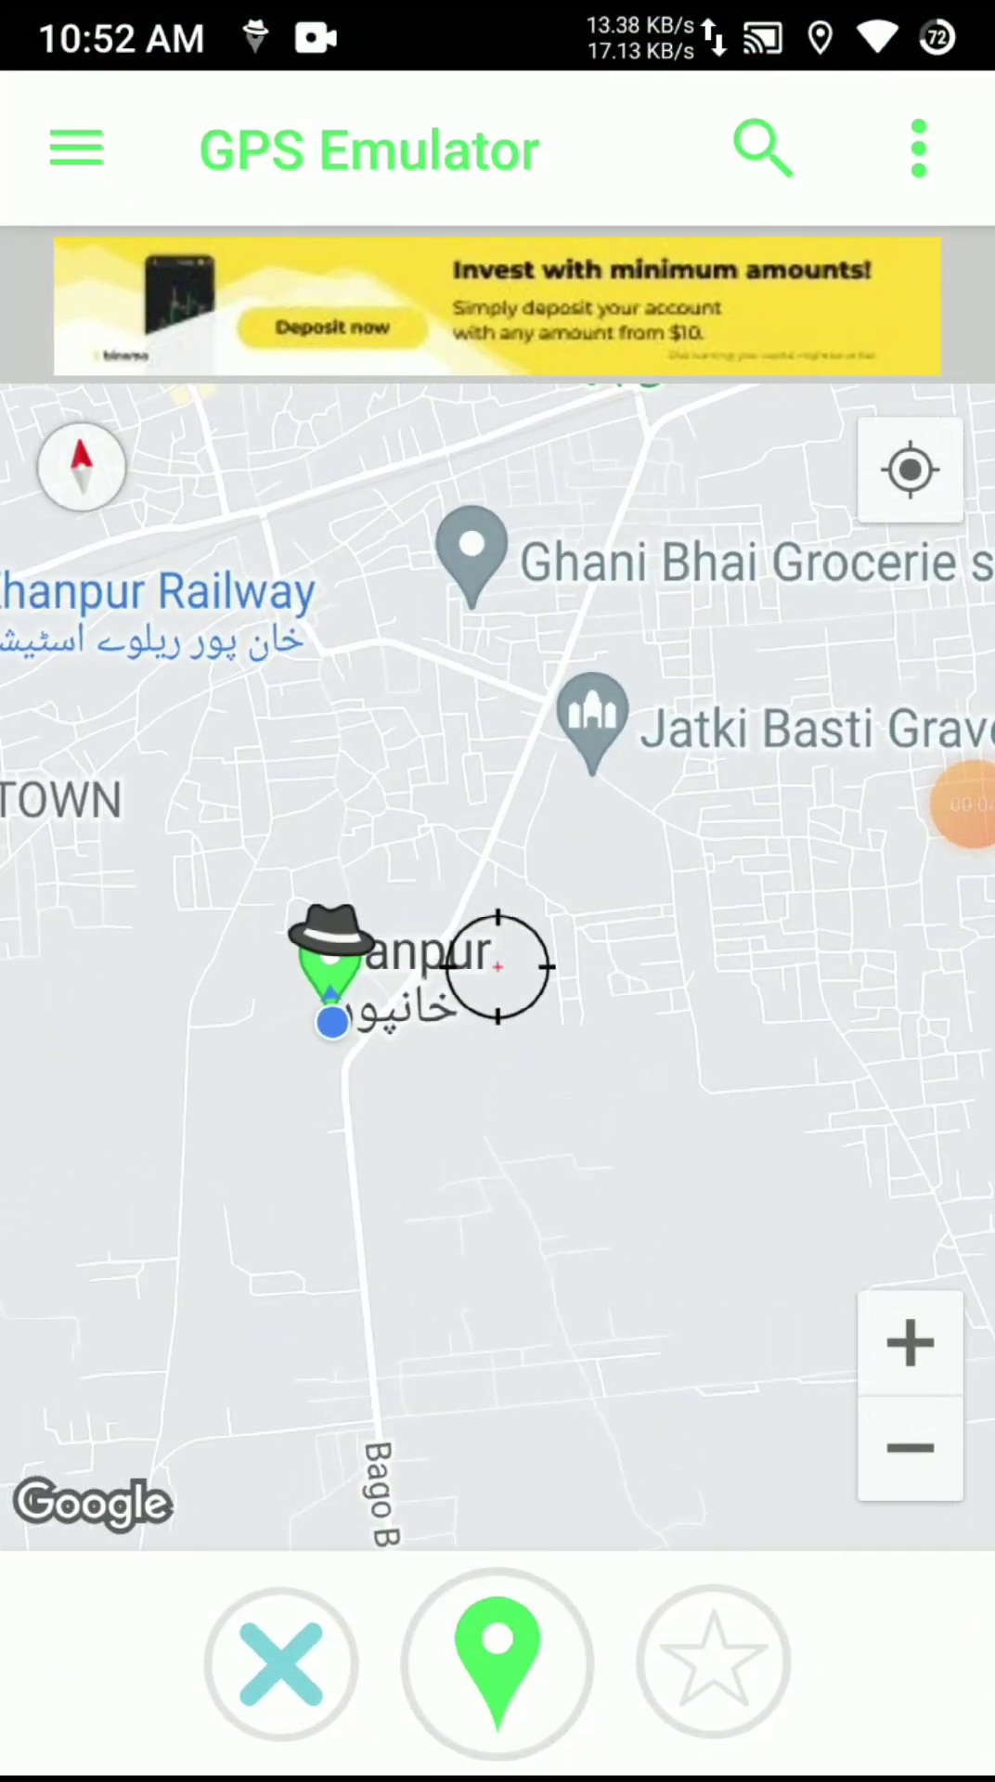
{"action": "left_click", "coordinate": [497, 1661]}
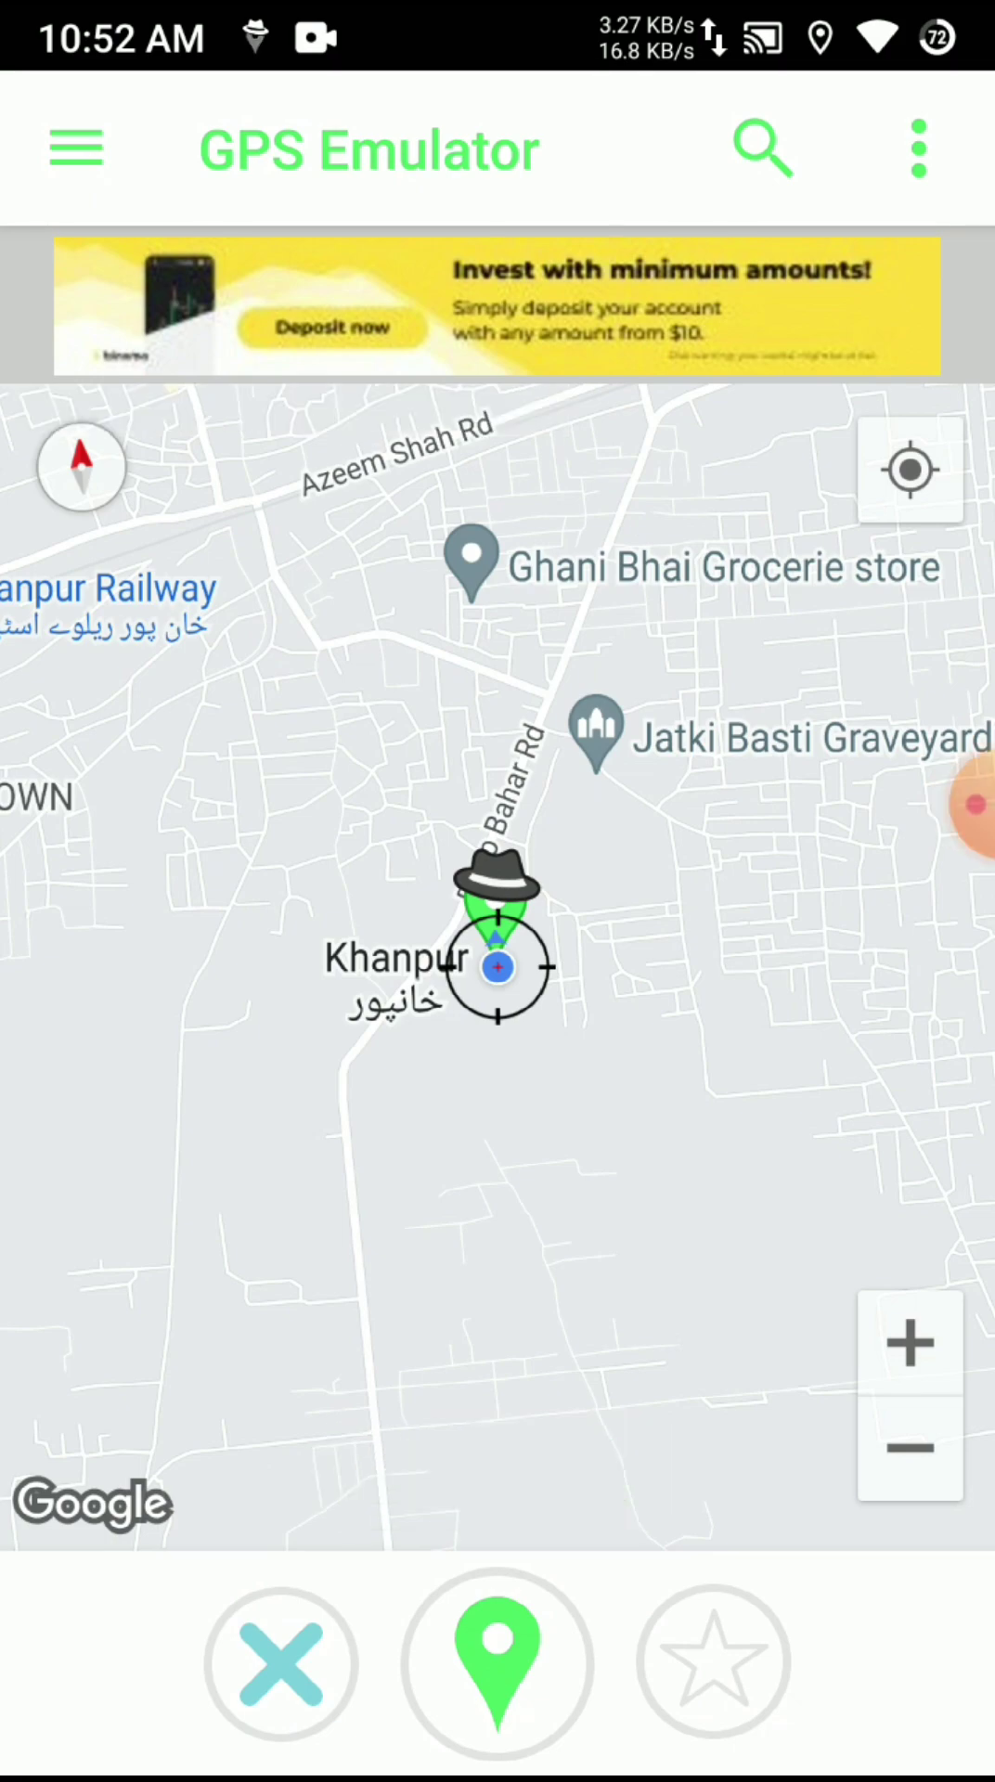
{"action": "key", "text": "Home"}
{"action": "left_click", "coordinate": [313, 209]}
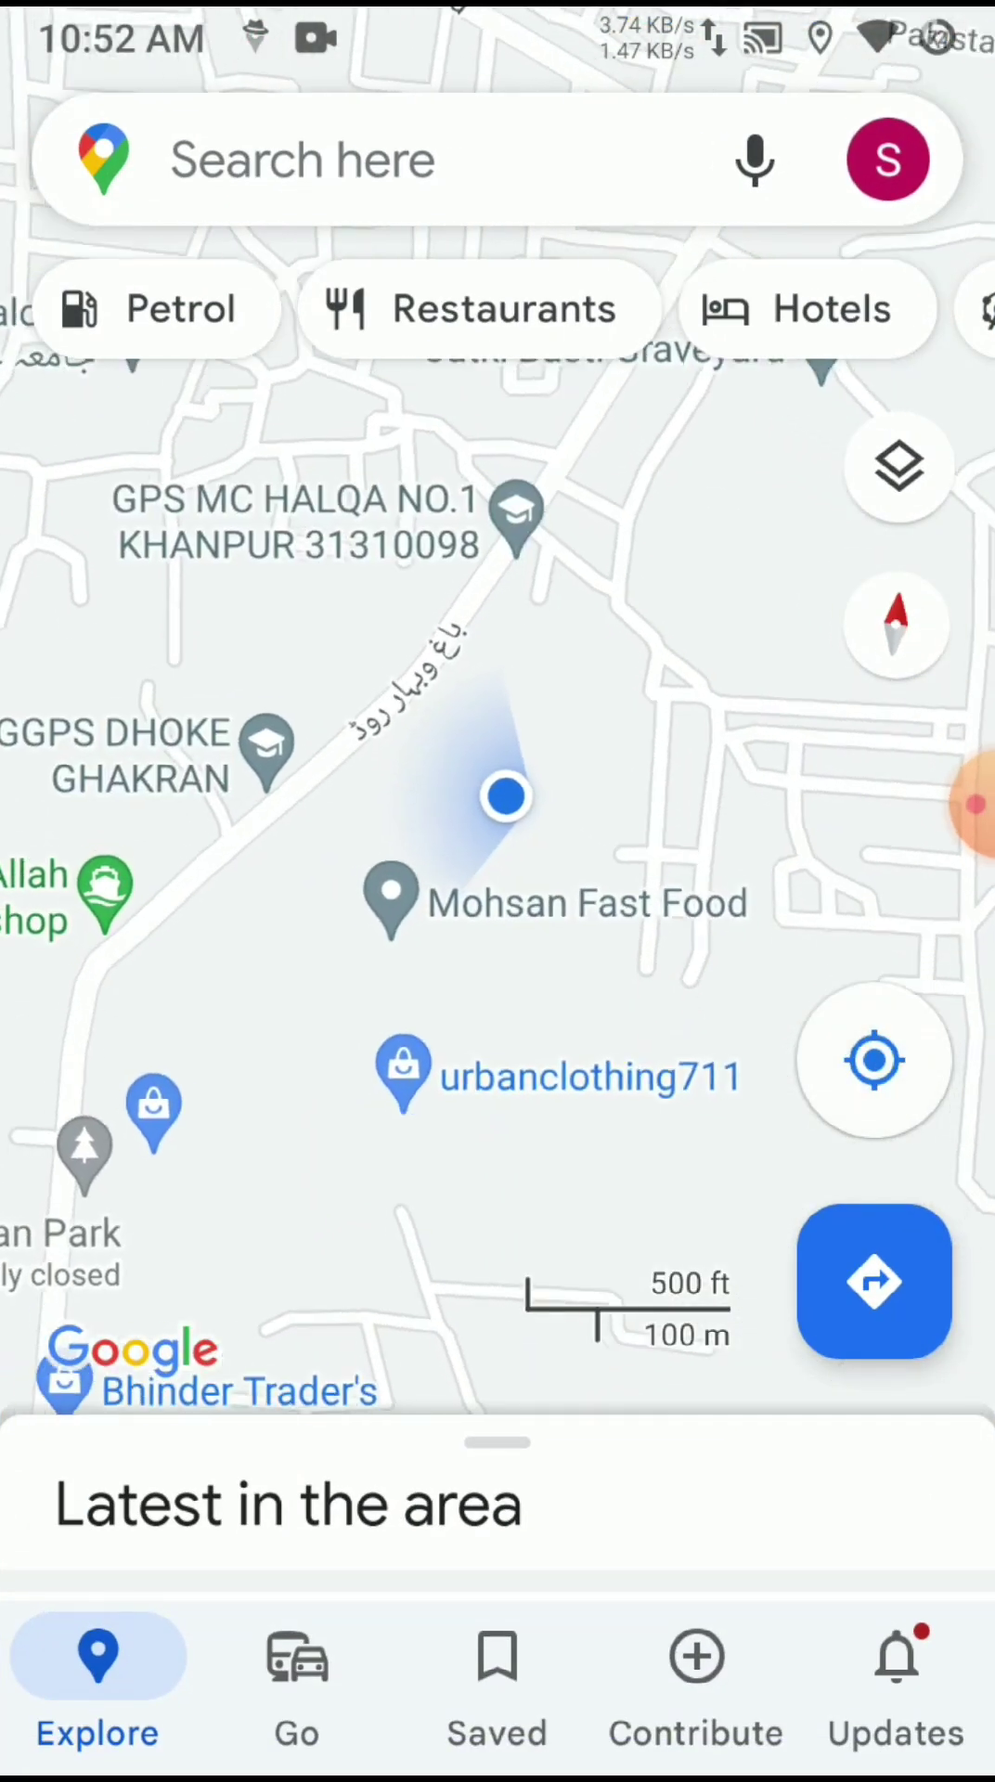
Leave Google Maps once the blue dot shows Khanpur, returning to the home screen
{"action": "key", "text": "Home"}
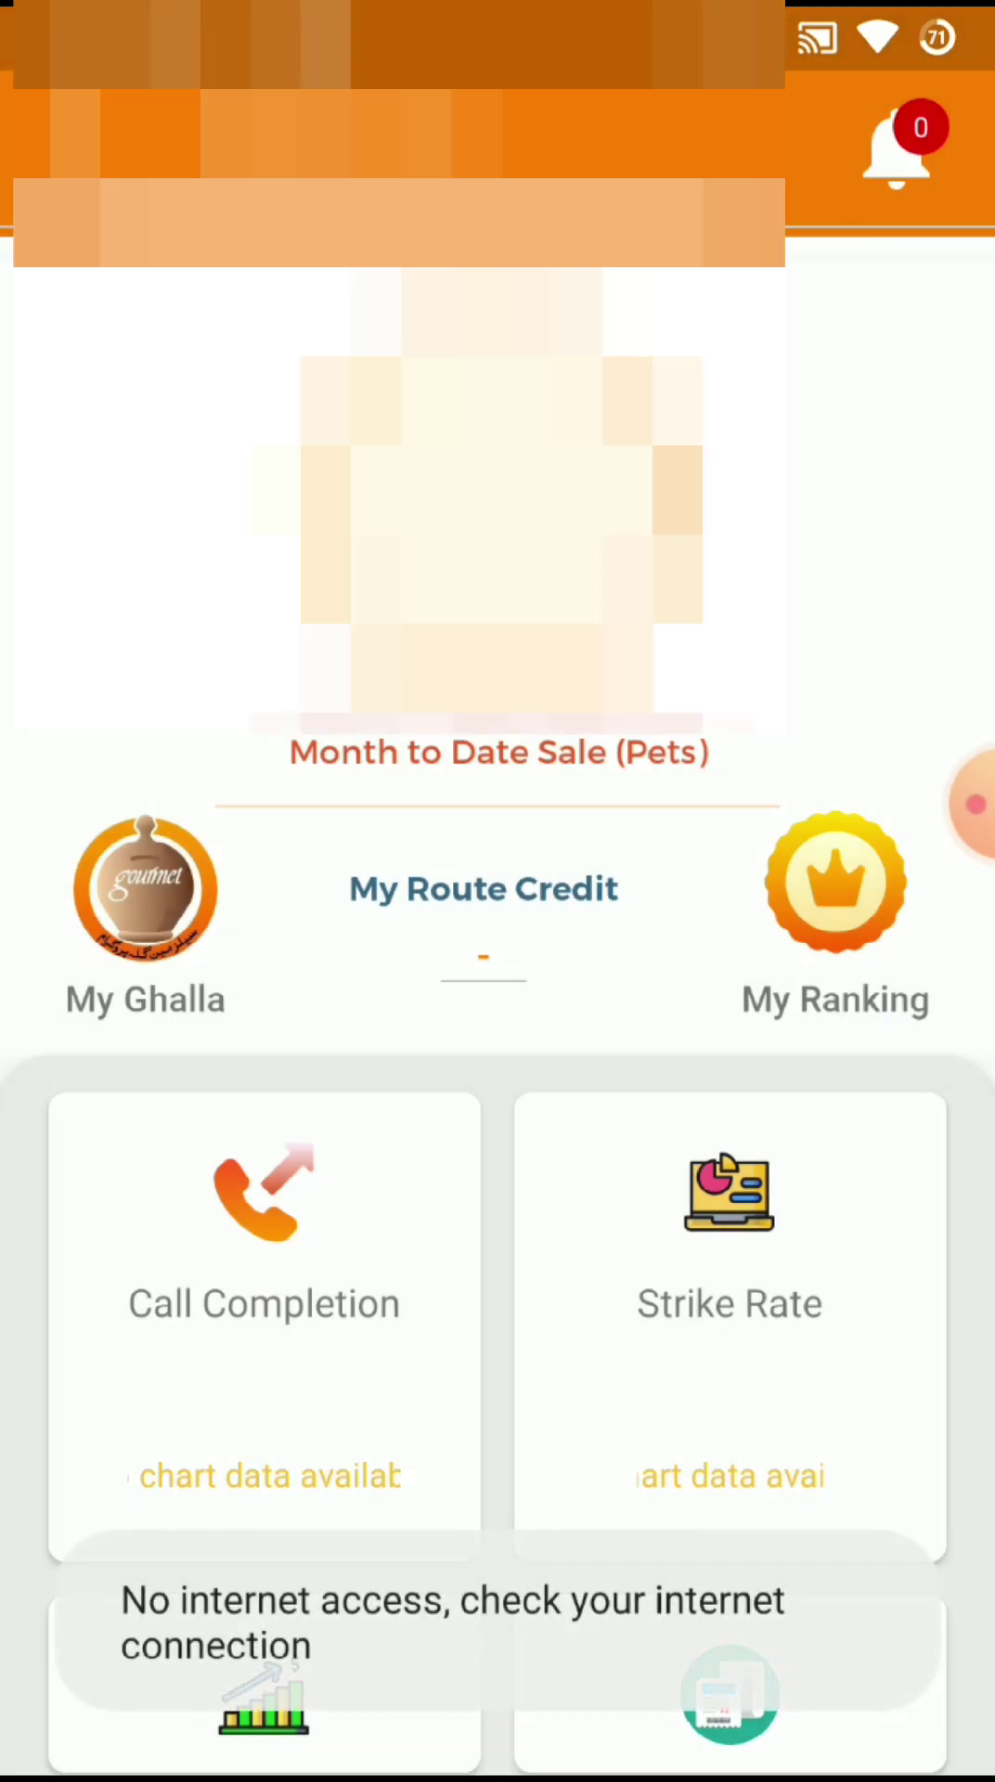
Go to Sale > Start Sale from the drawer and dismiss the mock-location warning
{"action": "left_click_drag", "start_coordinate": [4, 928], "coordinate": [650, 930]}
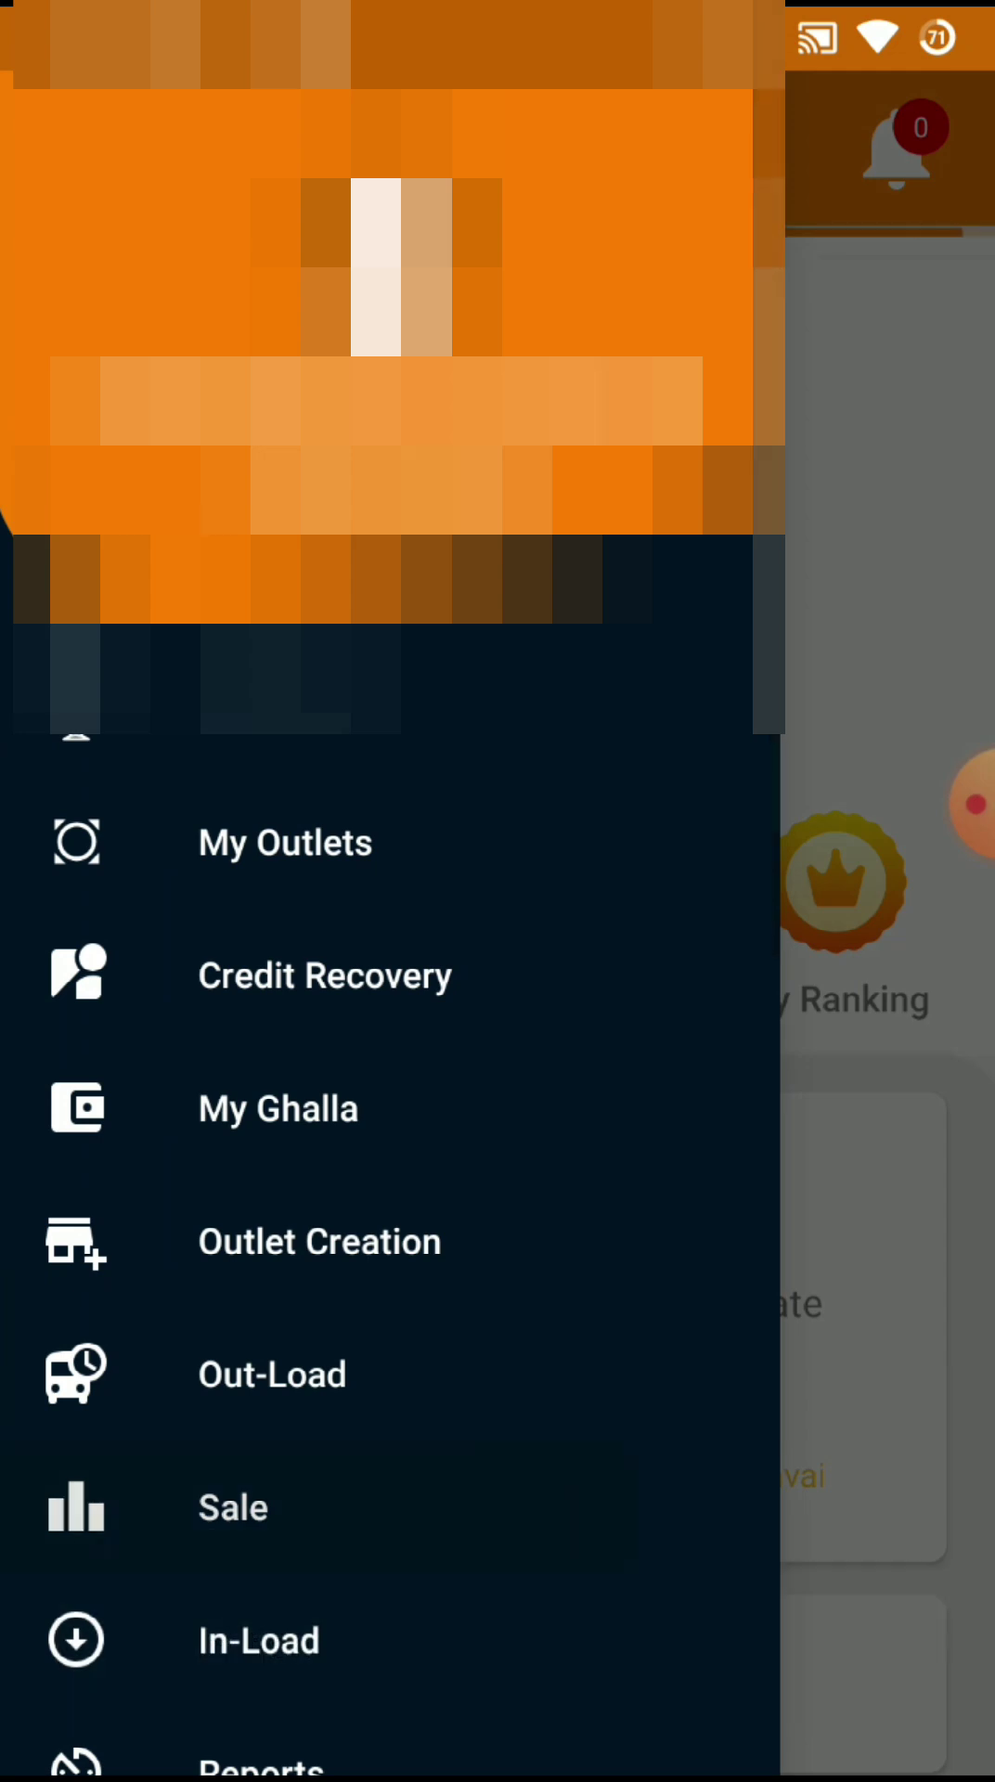
{"action": "left_click", "coordinate": [233, 1509]}
{"action": "left_click", "coordinate": [497, 1508]}
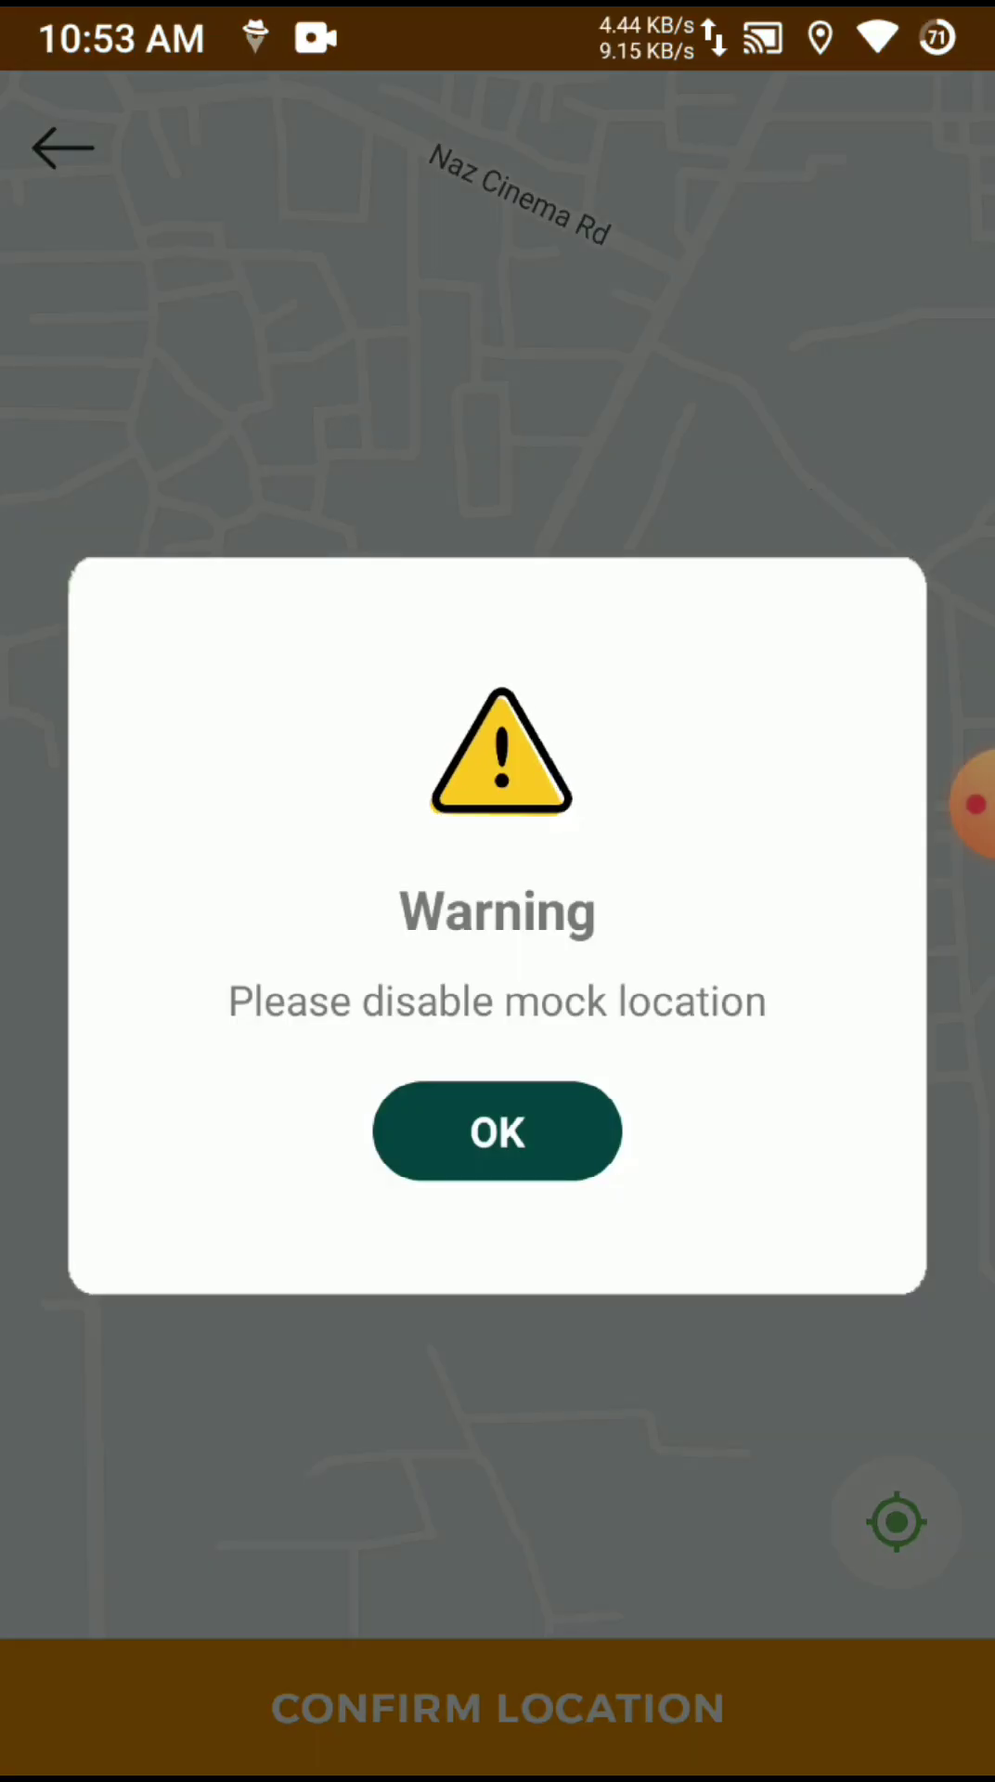
{"action": "left_click", "coordinate": [498, 1130]}
{"action": "left_click", "coordinate": [72, 147]}
Clear GSSM 2.0 from the recent apps, leaving the launcher home screen
{"action": "left_click_drag", "start_coordinate": [496, 1764], "coordinate": [497, 1020]}
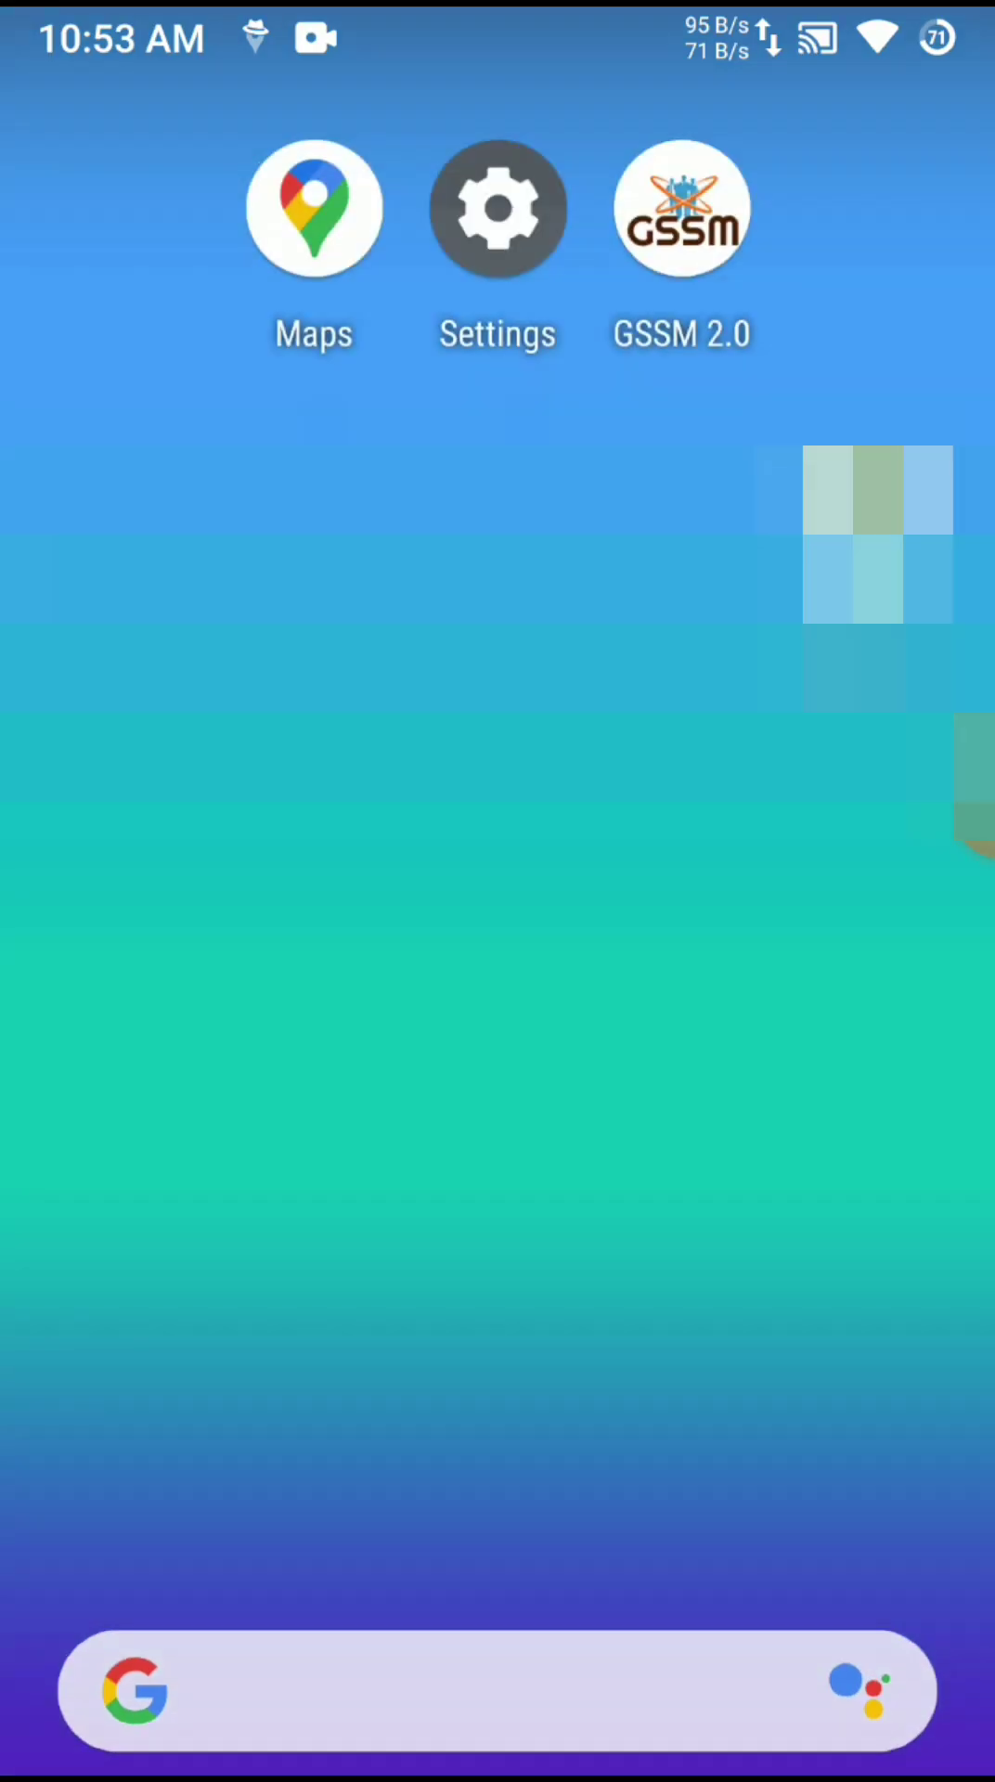
{"action": "left_click", "coordinate": [928, 803]}
{"action": "left_click", "coordinate": [929, 803]}
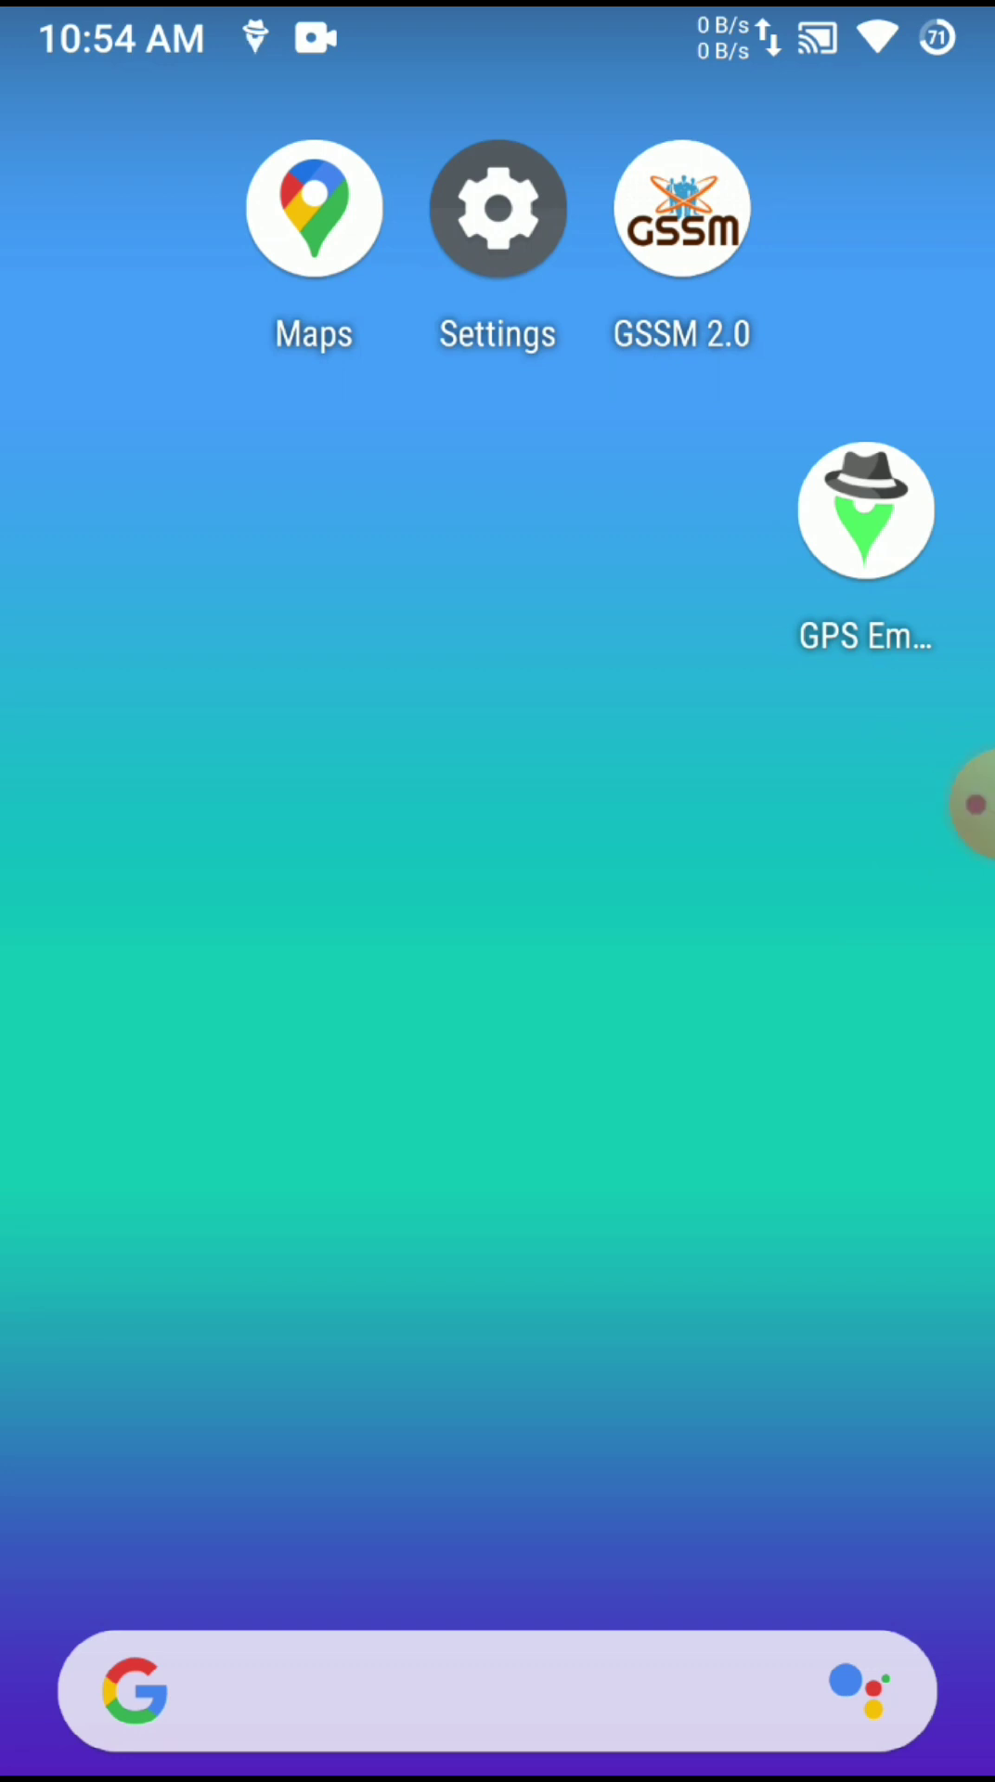
Centre Google Maps on the current location and zoom out to confirm it's in Khanpur
{"action": "left_click", "coordinate": [313, 210]}
{"action": "left_click", "coordinate": [870, 1060]}
{"action": "scroll", "coordinate": [497, 796], "scroll_direction": "down", "scroll_amount": 2}
{"action": "scroll", "coordinate": [497, 797], "scroll_direction": "down", "scroll_amount": 2}
{"action": "scroll", "coordinate": [497, 797], "scroll_direction": "down", "scroll_amount": 1}
{"action": "scroll", "coordinate": [497, 797], "scroll_direction": "down", "scroll_amount": 1}
{"action": "scroll", "coordinate": [497, 797], "scroll_direction": "down", "scroll_amount": 2}
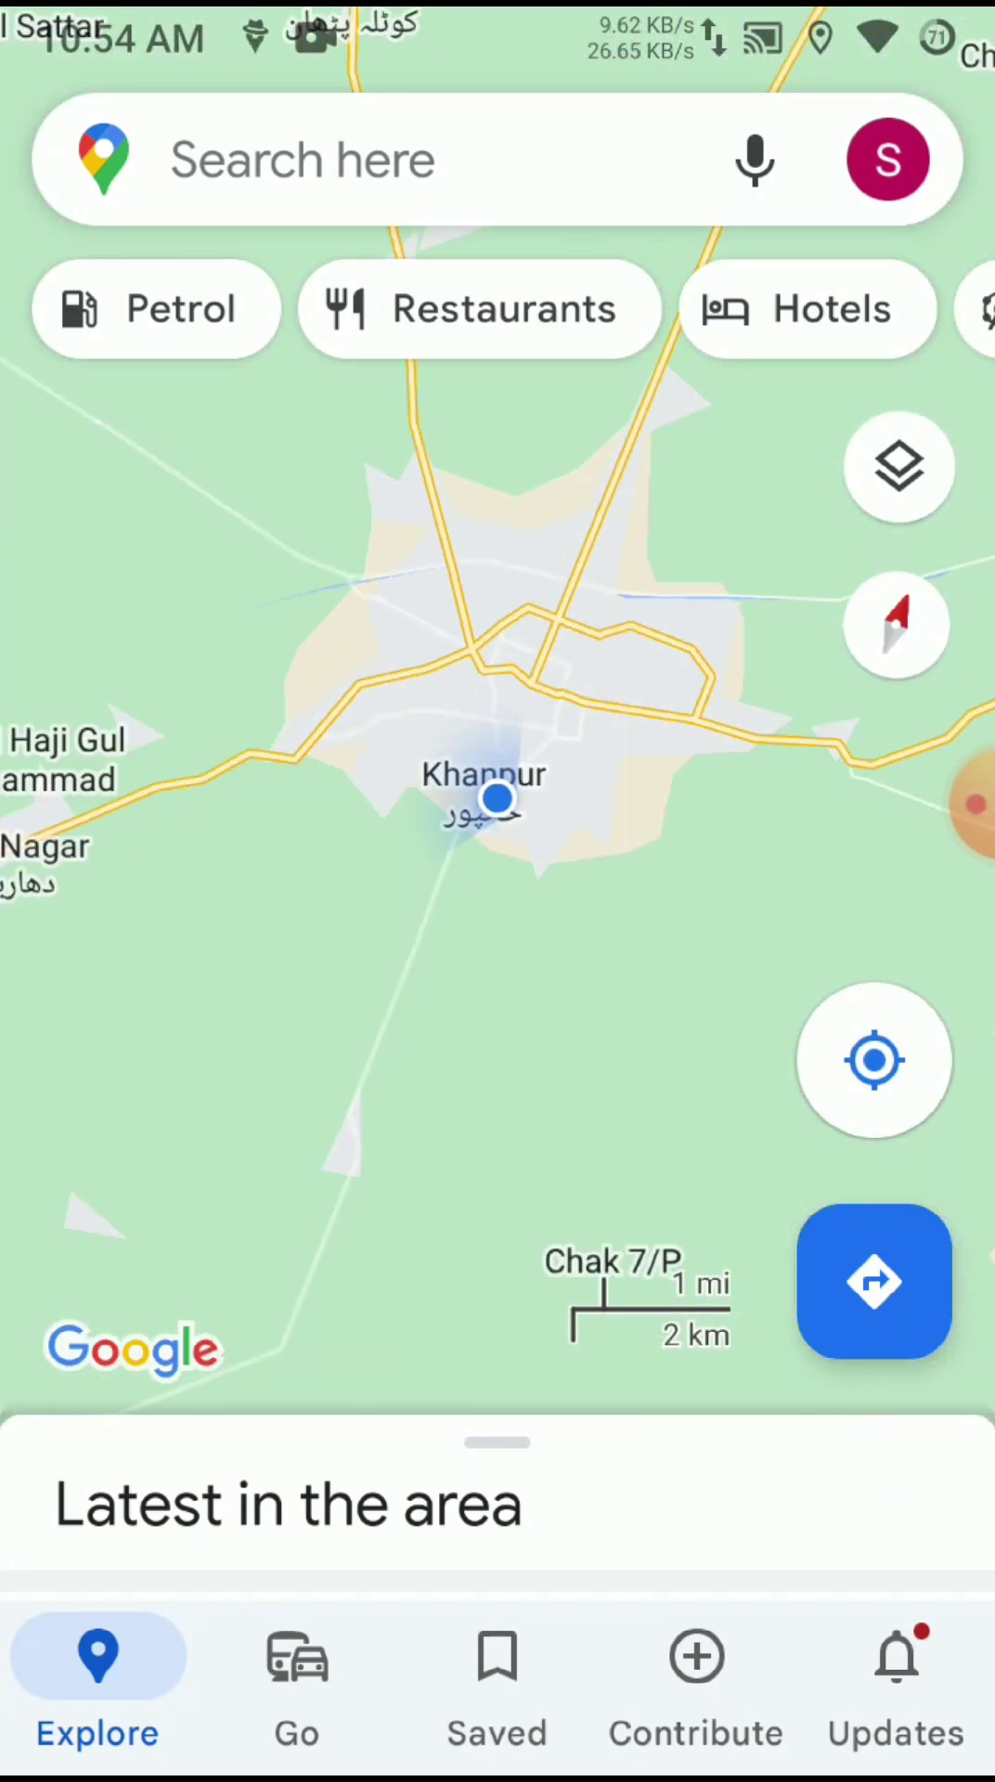
Close Maps through the recent apps, then briefly open and close GPS Emulator
{"action": "left_click_drag", "start_coordinate": [498, 1763], "coordinate": [498, 1393]}
{"action": "left_click", "coordinate": [867, 509]}
{"action": "left_click_drag", "start_coordinate": [497, 1764], "coordinate": [498, 1393]}
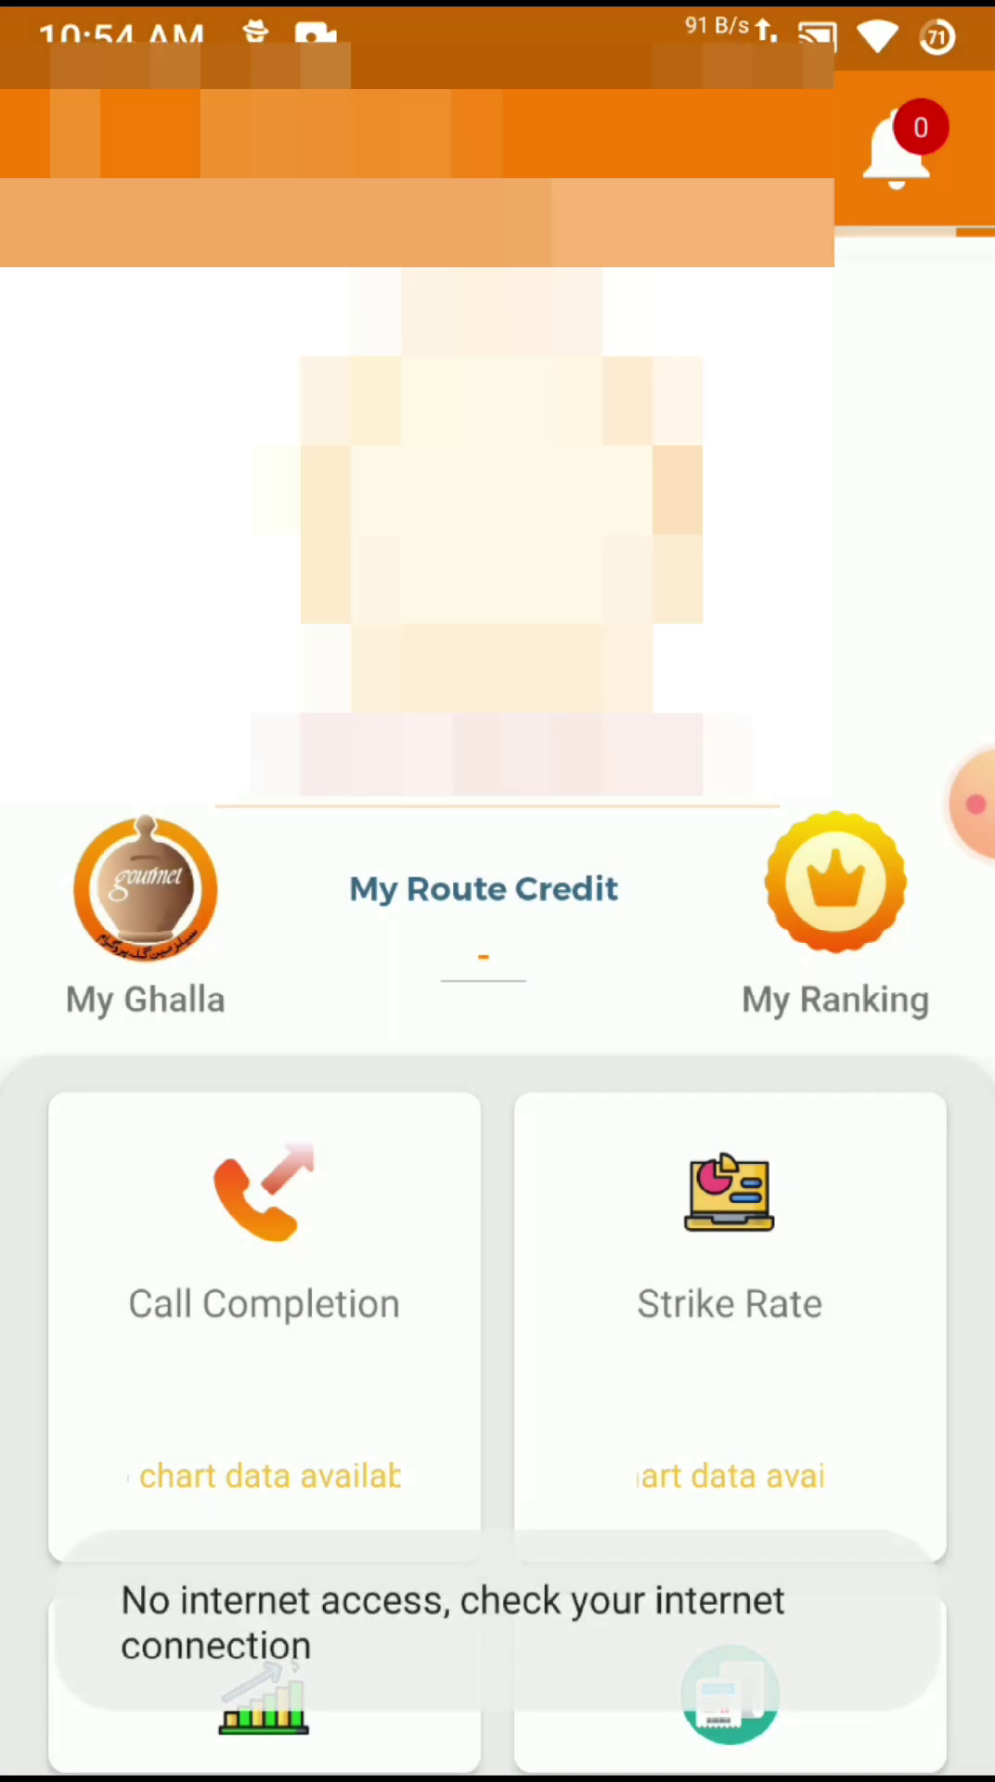
{"action": "left_click", "coordinate": [77, 149]}
{"action": "left_click", "coordinate": [888, 1207]}
{"action": "left_click", "coordinate": [497, 1507]}
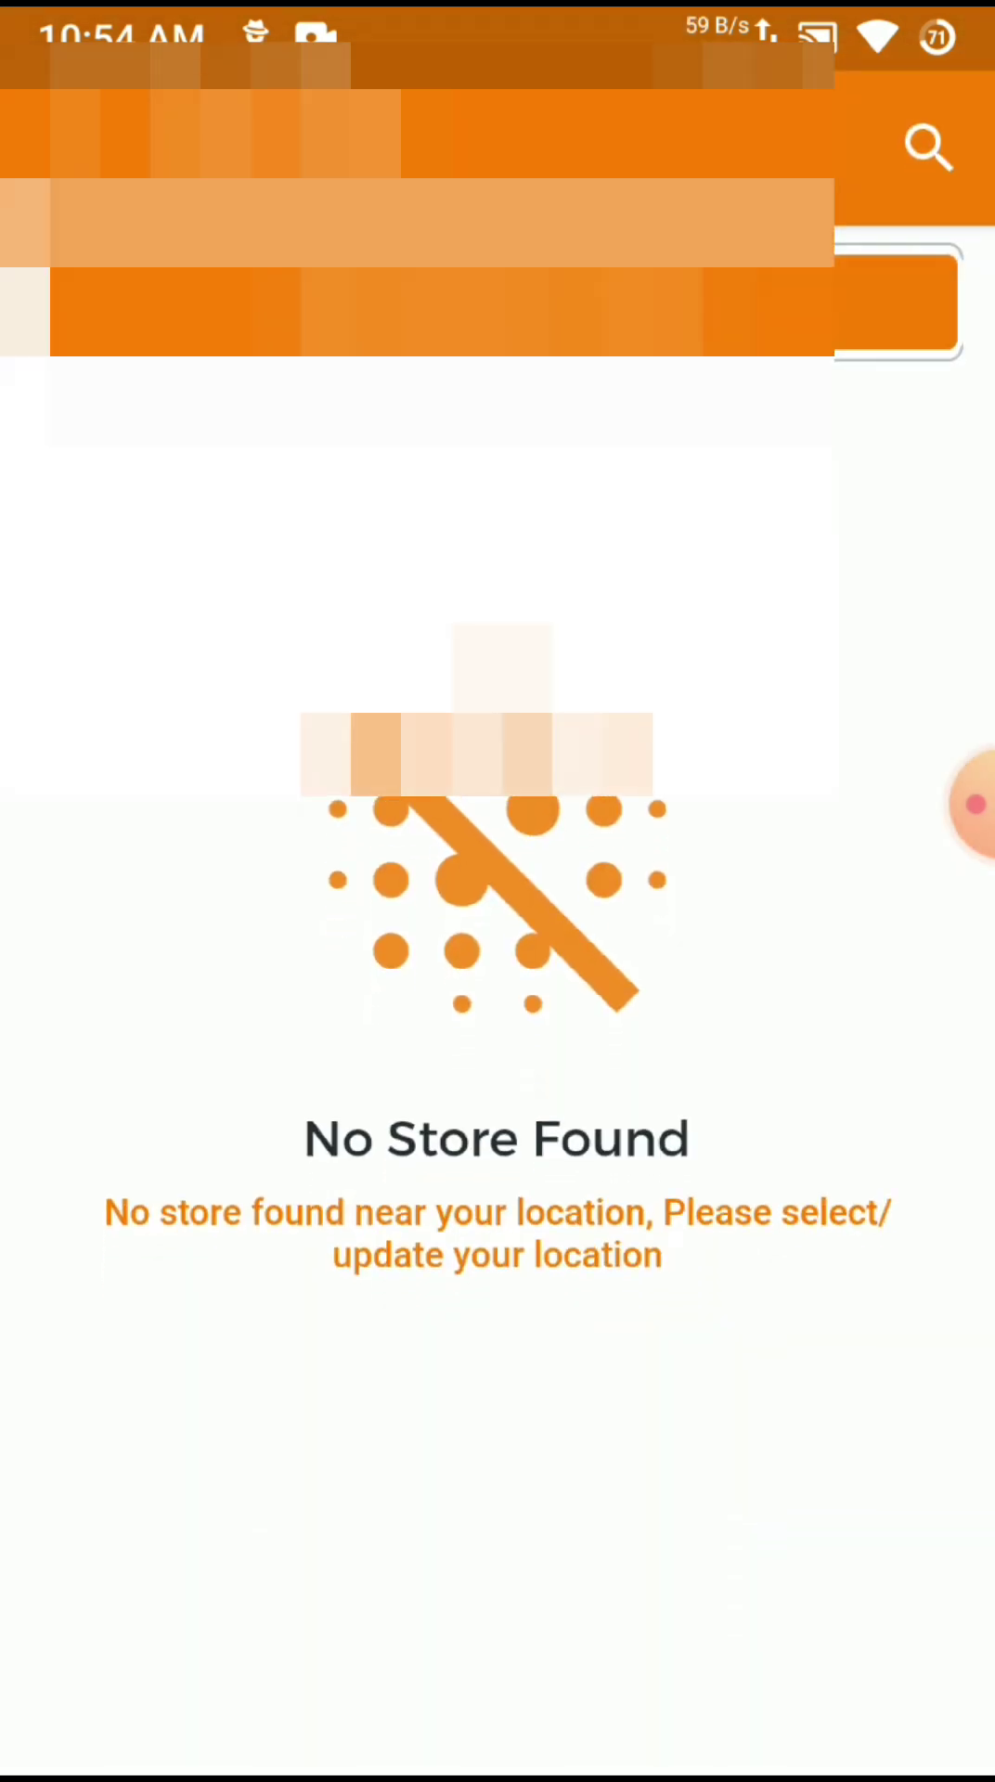
{"action": "left_click", "coordinate": [500, 299]}
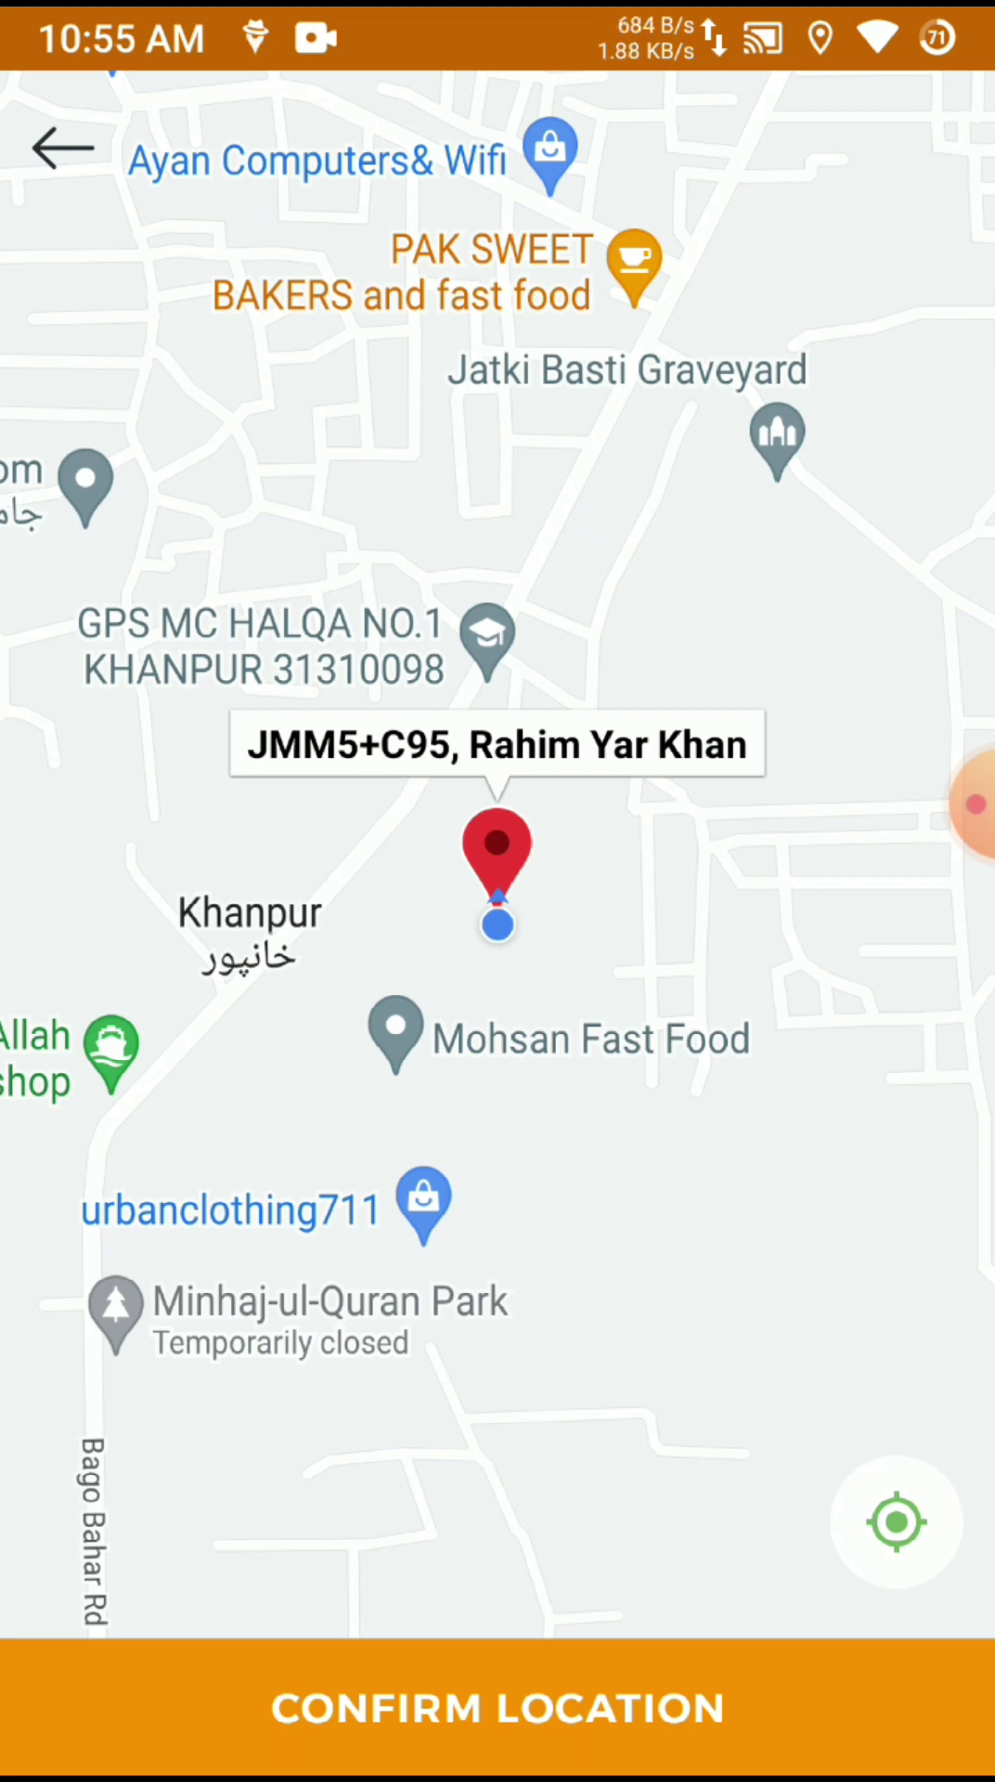
{"action": "left_click", "coordinate": [497, 1708]}
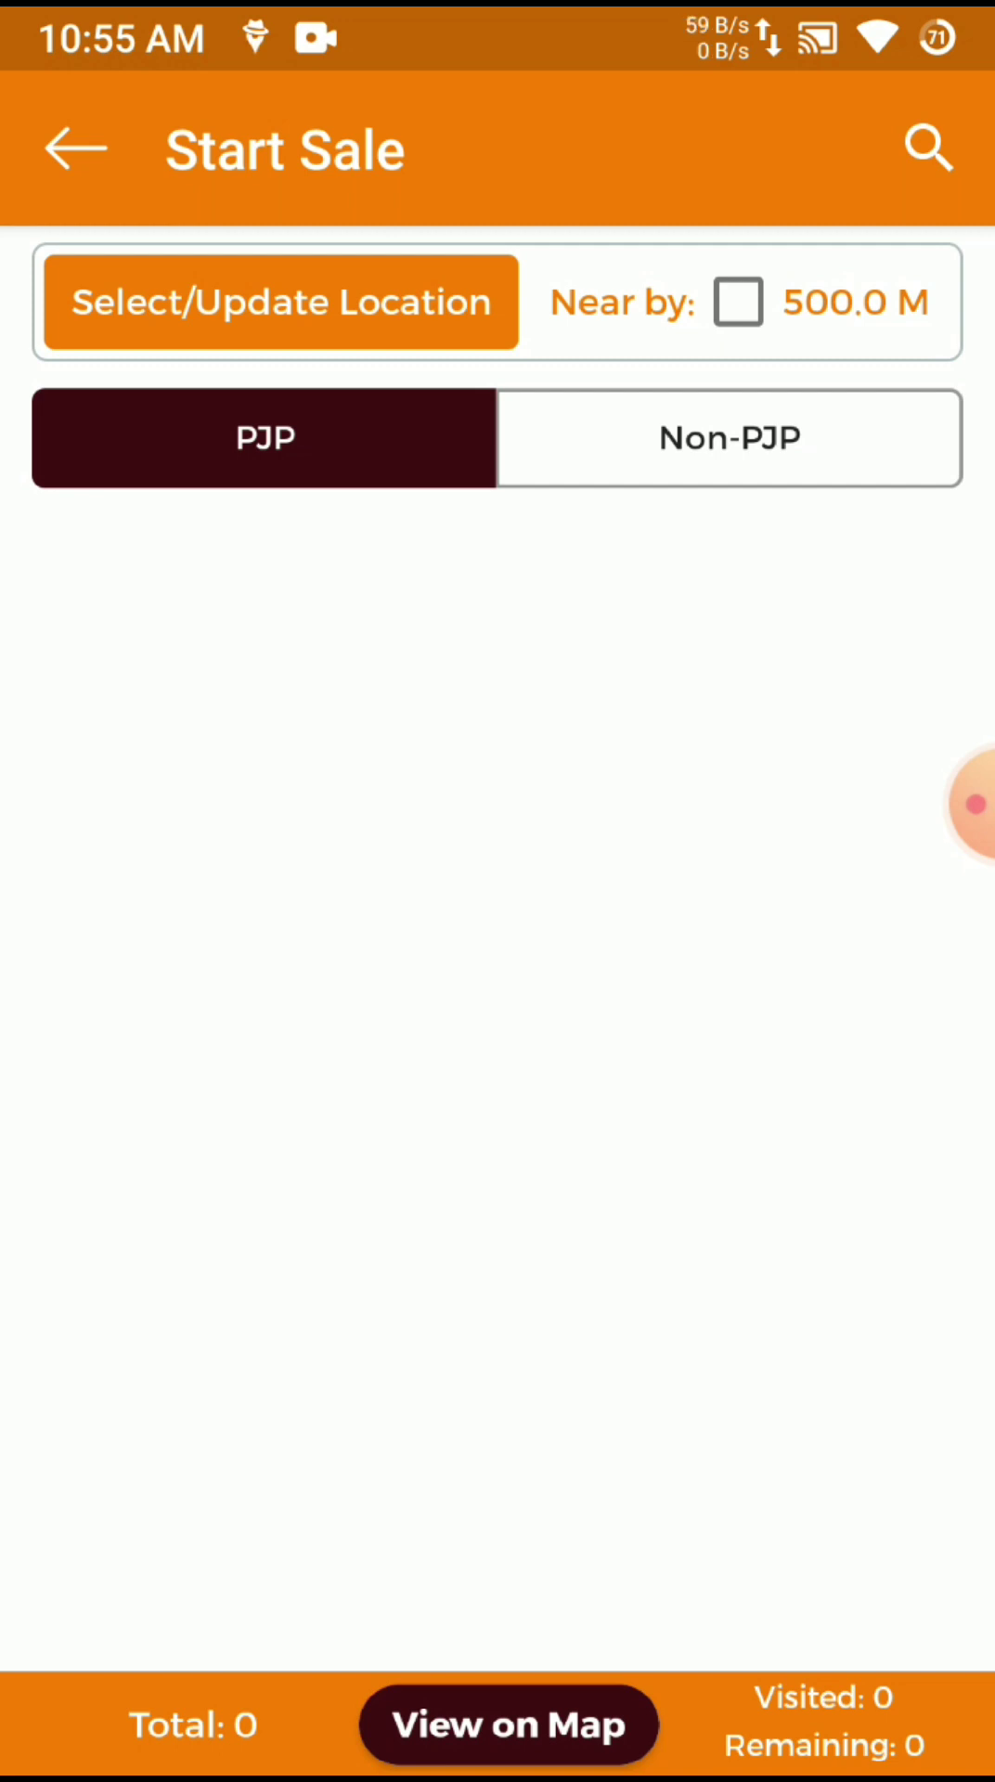
{"action": "left_click", "coordinate": [280, 303]}
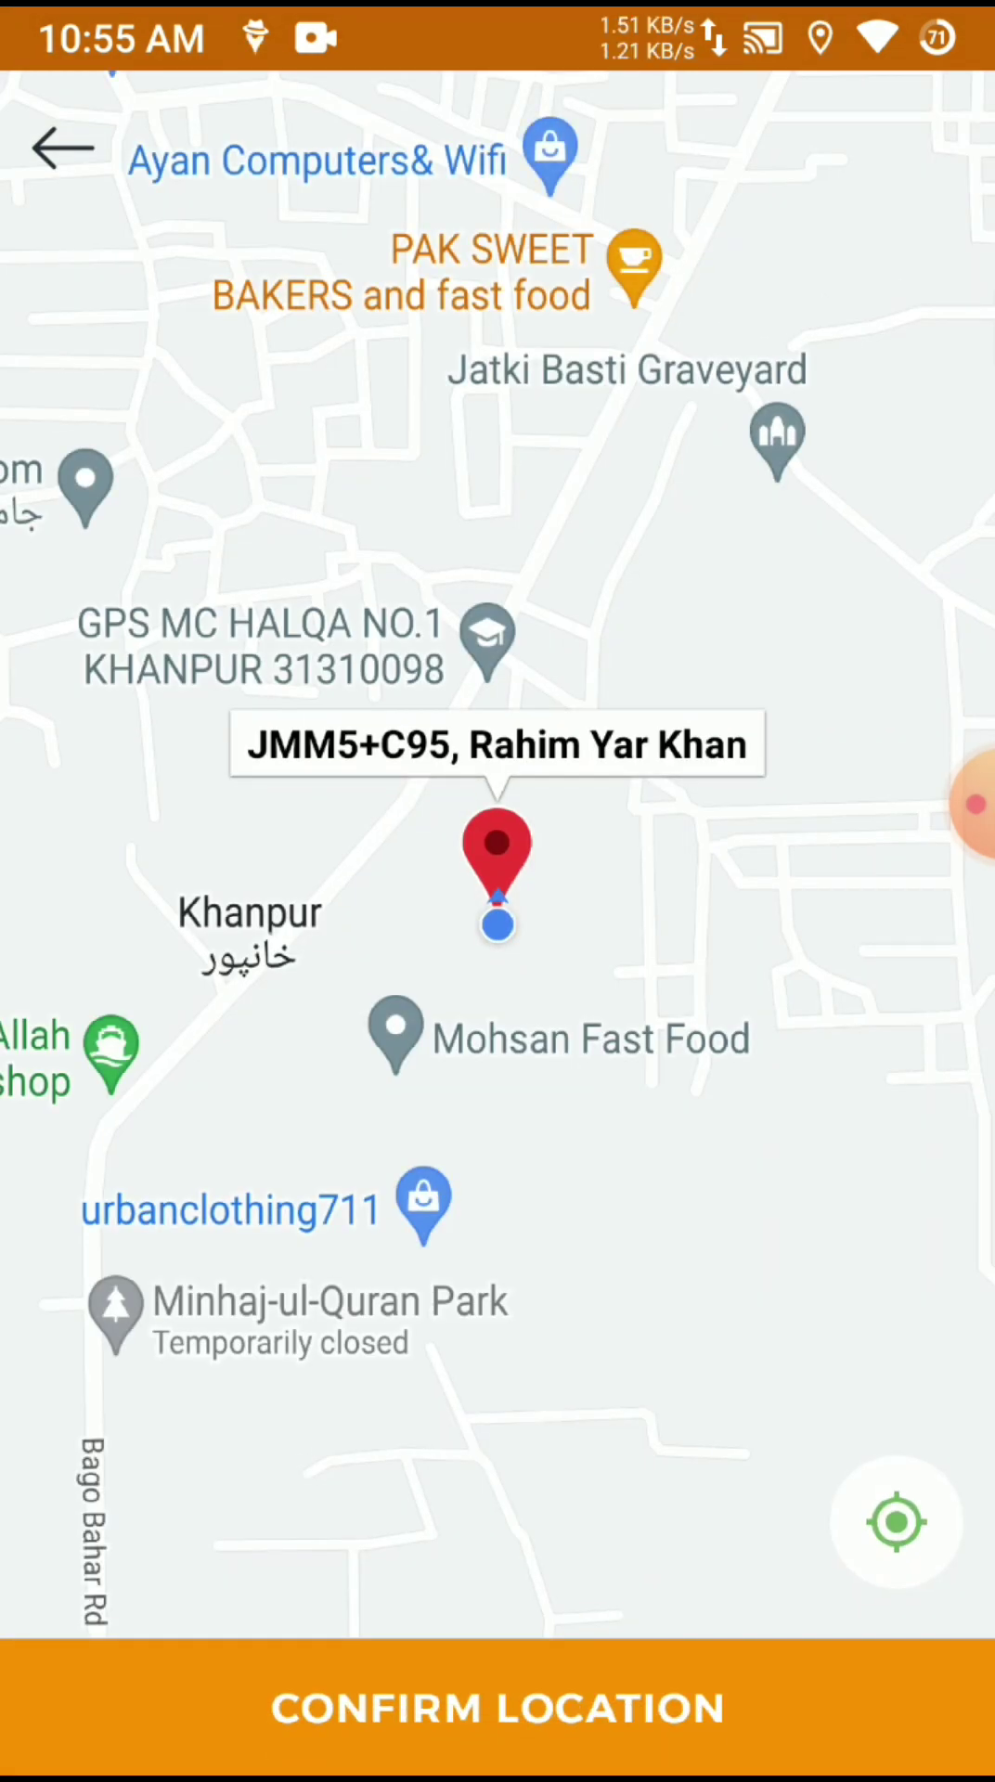
{"action": "left_click", "coordinate": [497, 1709]}
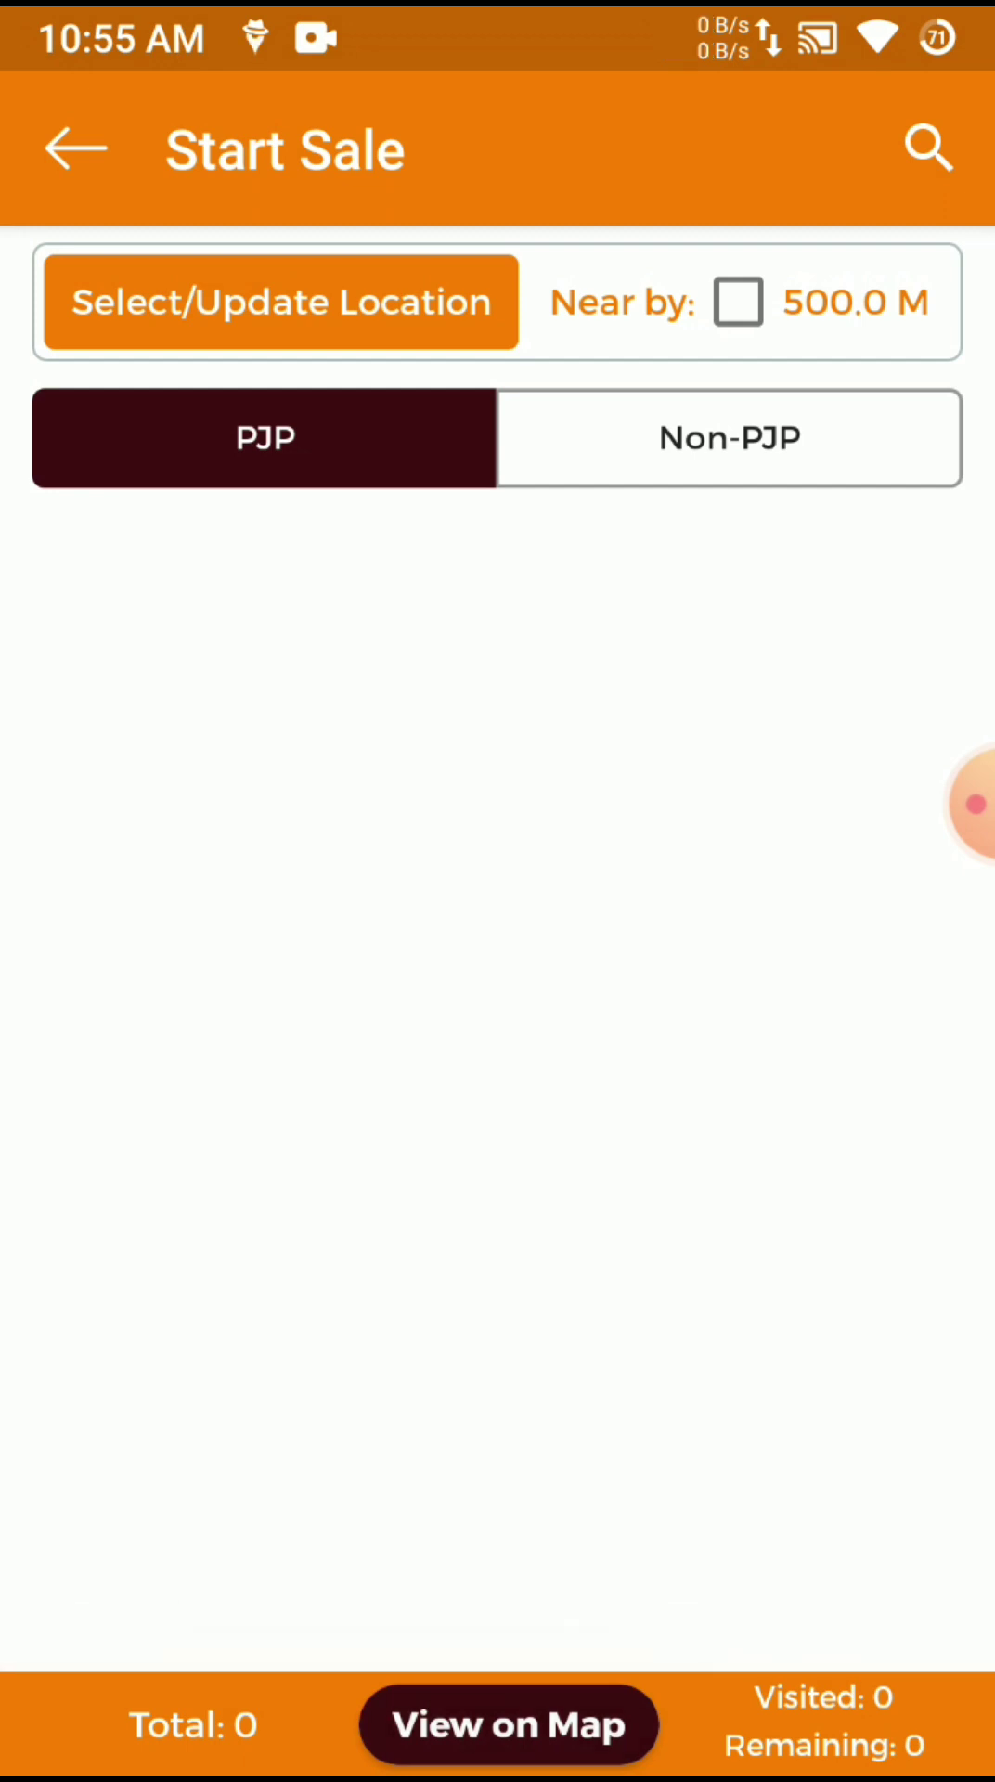
Try View on Map, toggle the PJP and Non-PJP tabs, and toggle the Near by filter
{"action": "left_click", "coordinate": [507, 1726]}
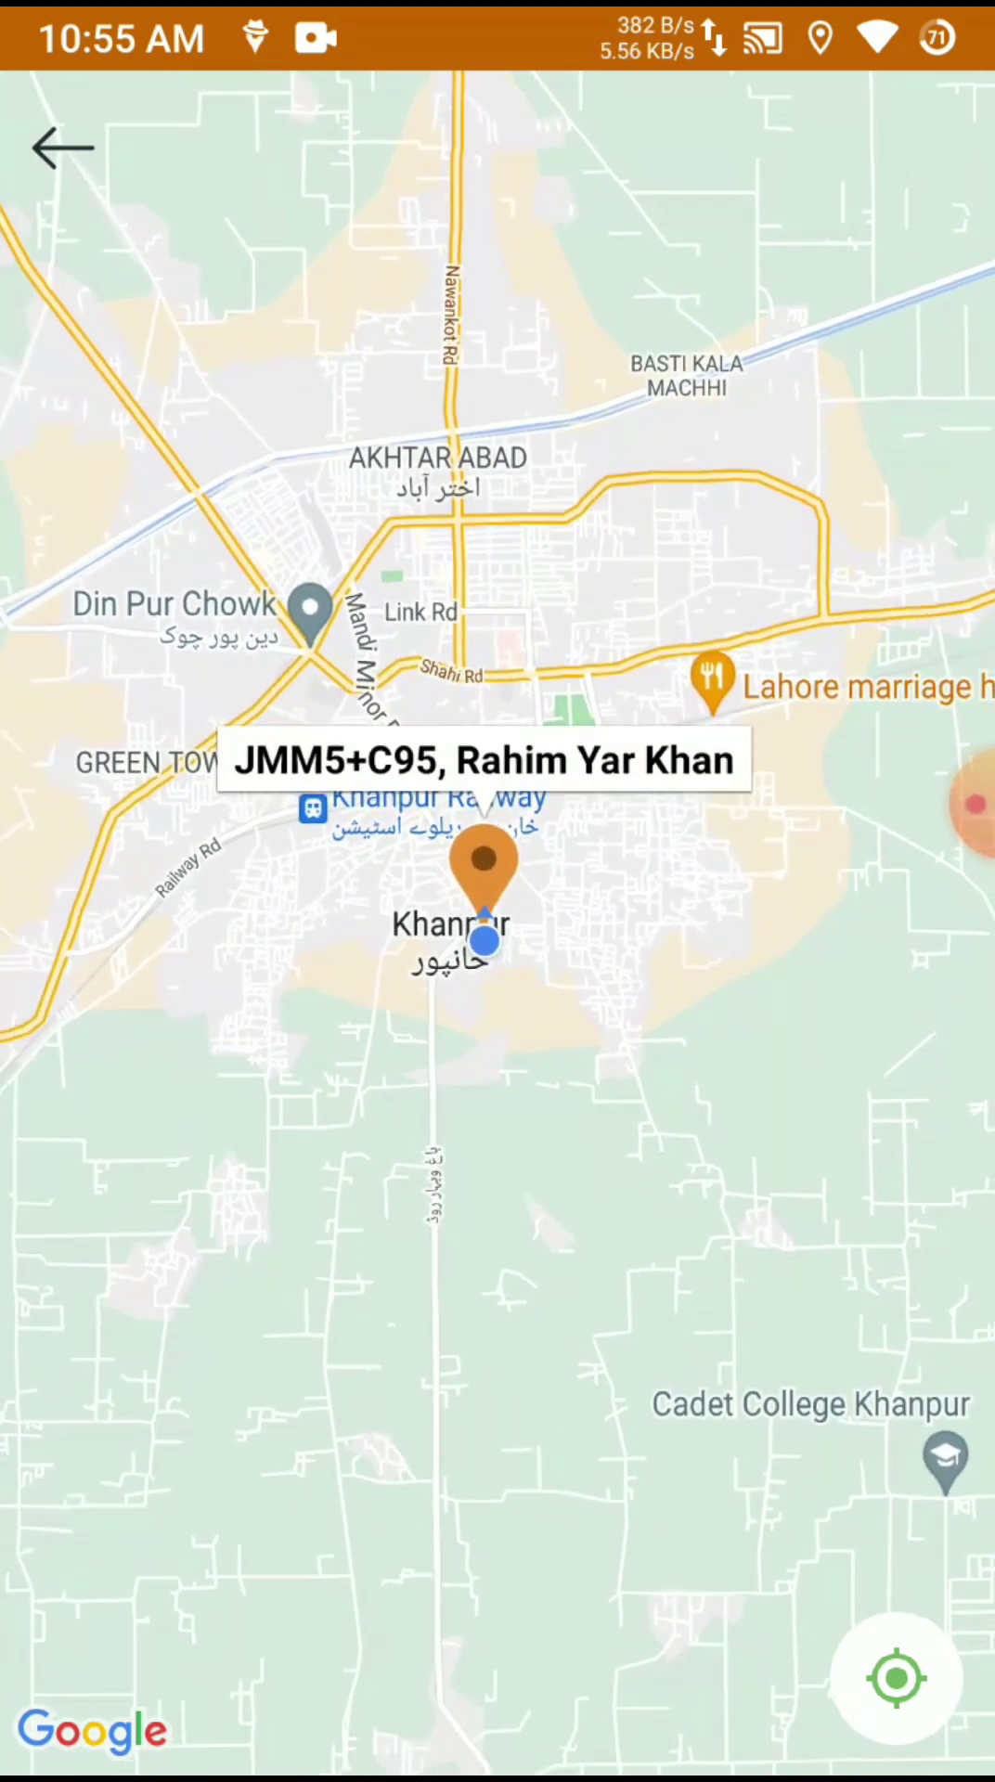
{"action": "key", "text": "Escape"}
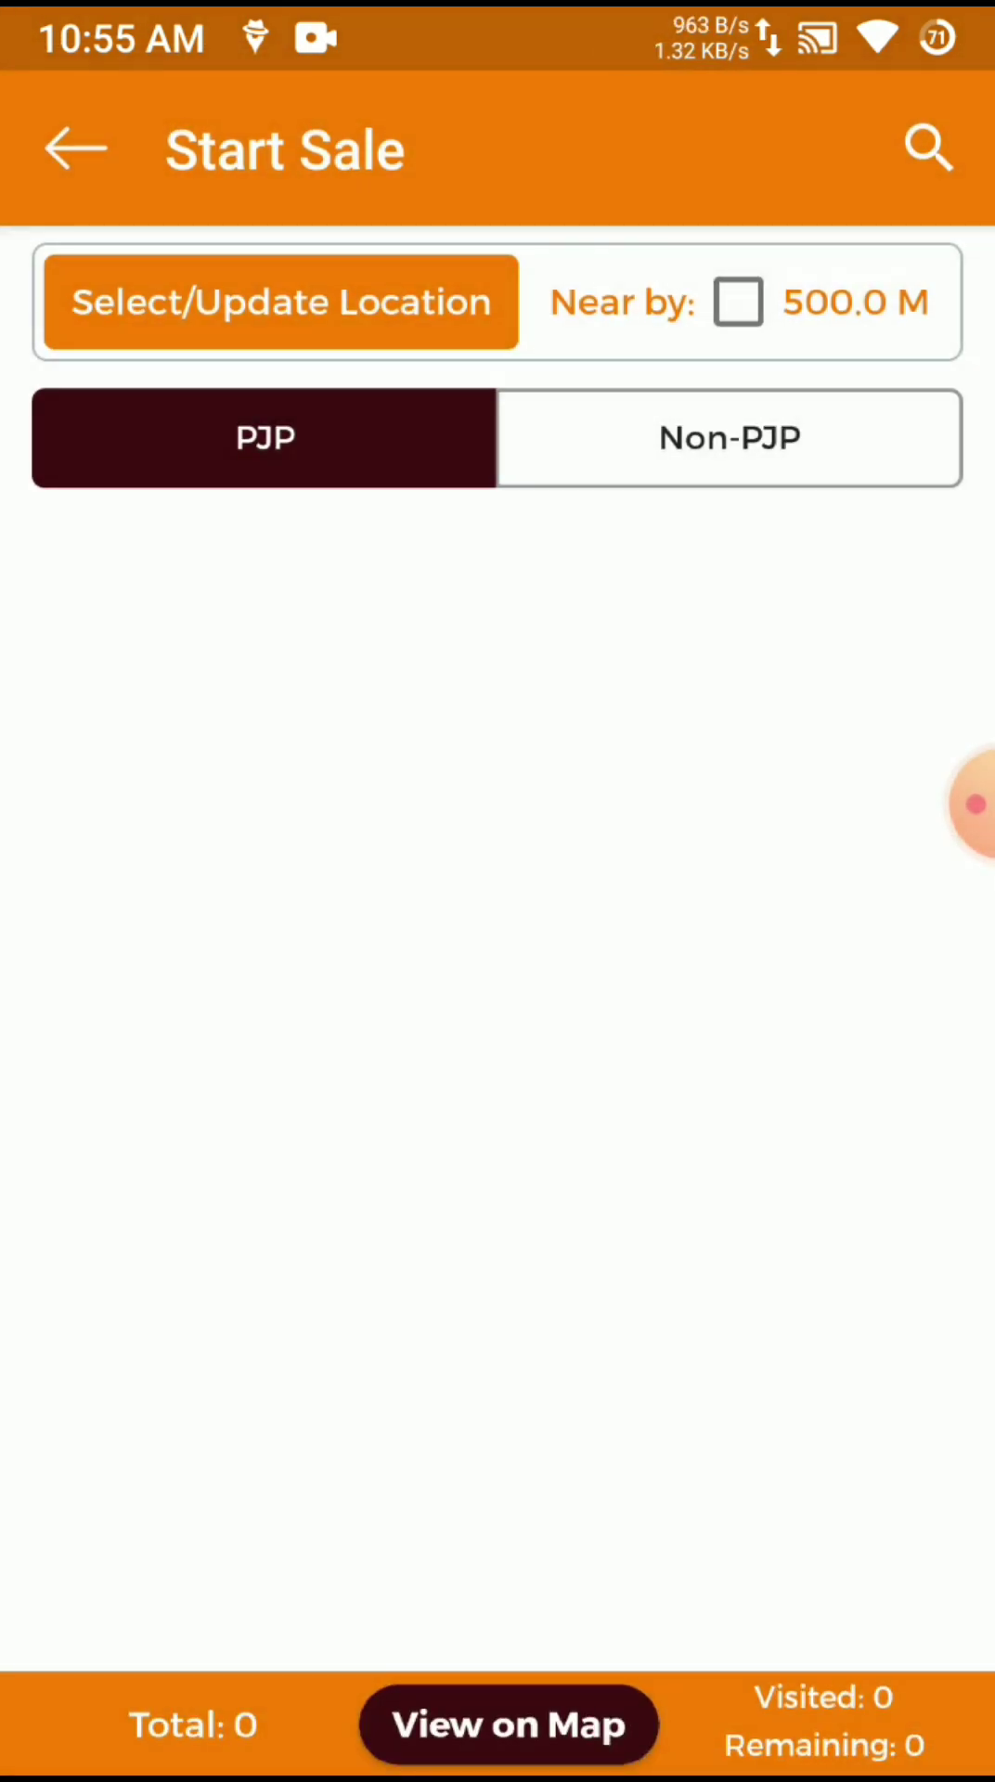
{"action": "left_click", "coordinate": [730, 438]}
{"action": "left_click", "coordinate": [266, 437]}
{"action": "left_click", "coordinate": [730, 437]}
{"action": "left_click", "coordinate": [266, 437]}
{"action": "left_click", "coordinate": [738, 301]}
{"action": "left_click", "coordinate": [738, 301]}
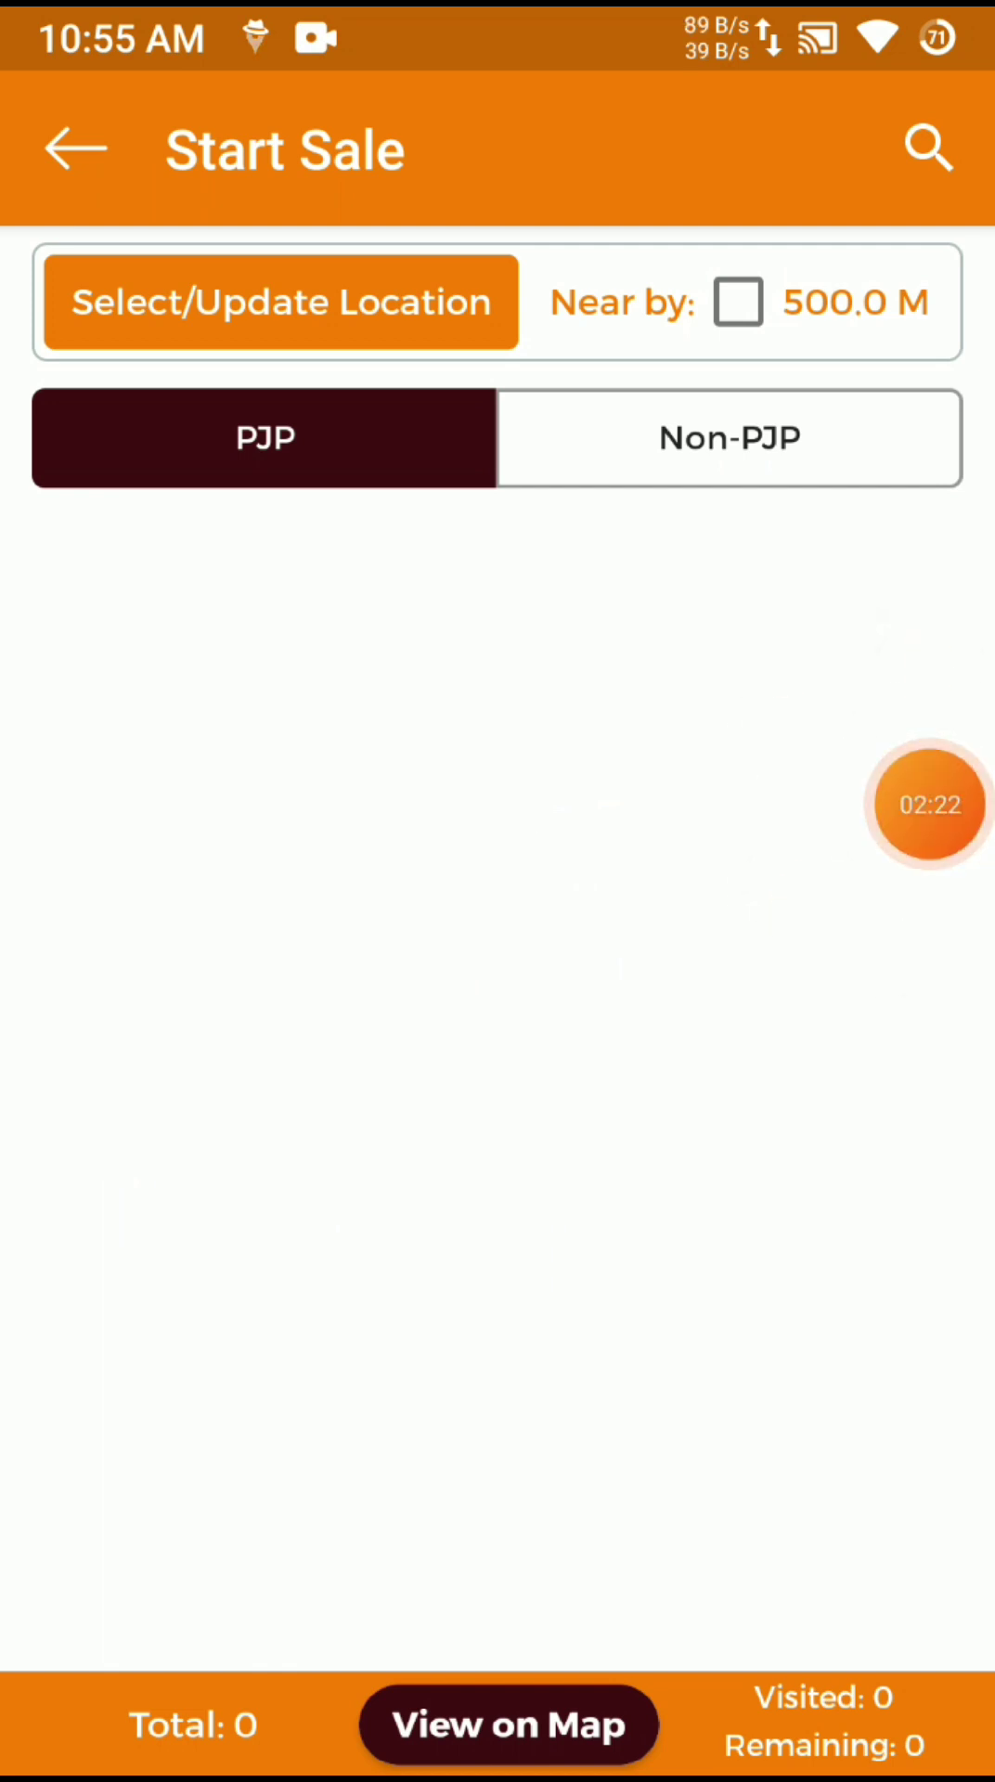
In Settings, try enabling developer settings from the phone information page
{"action": "key", "text": "Home"}
{"action": "left_click", "coordinate": [494, 208]}
{"action": "scroll", "coordinate": [498, 1021], "scroll_direction": "down", "scroll_amount": 10}
{"action": "left_click", "coordinate": [372, 1653]}
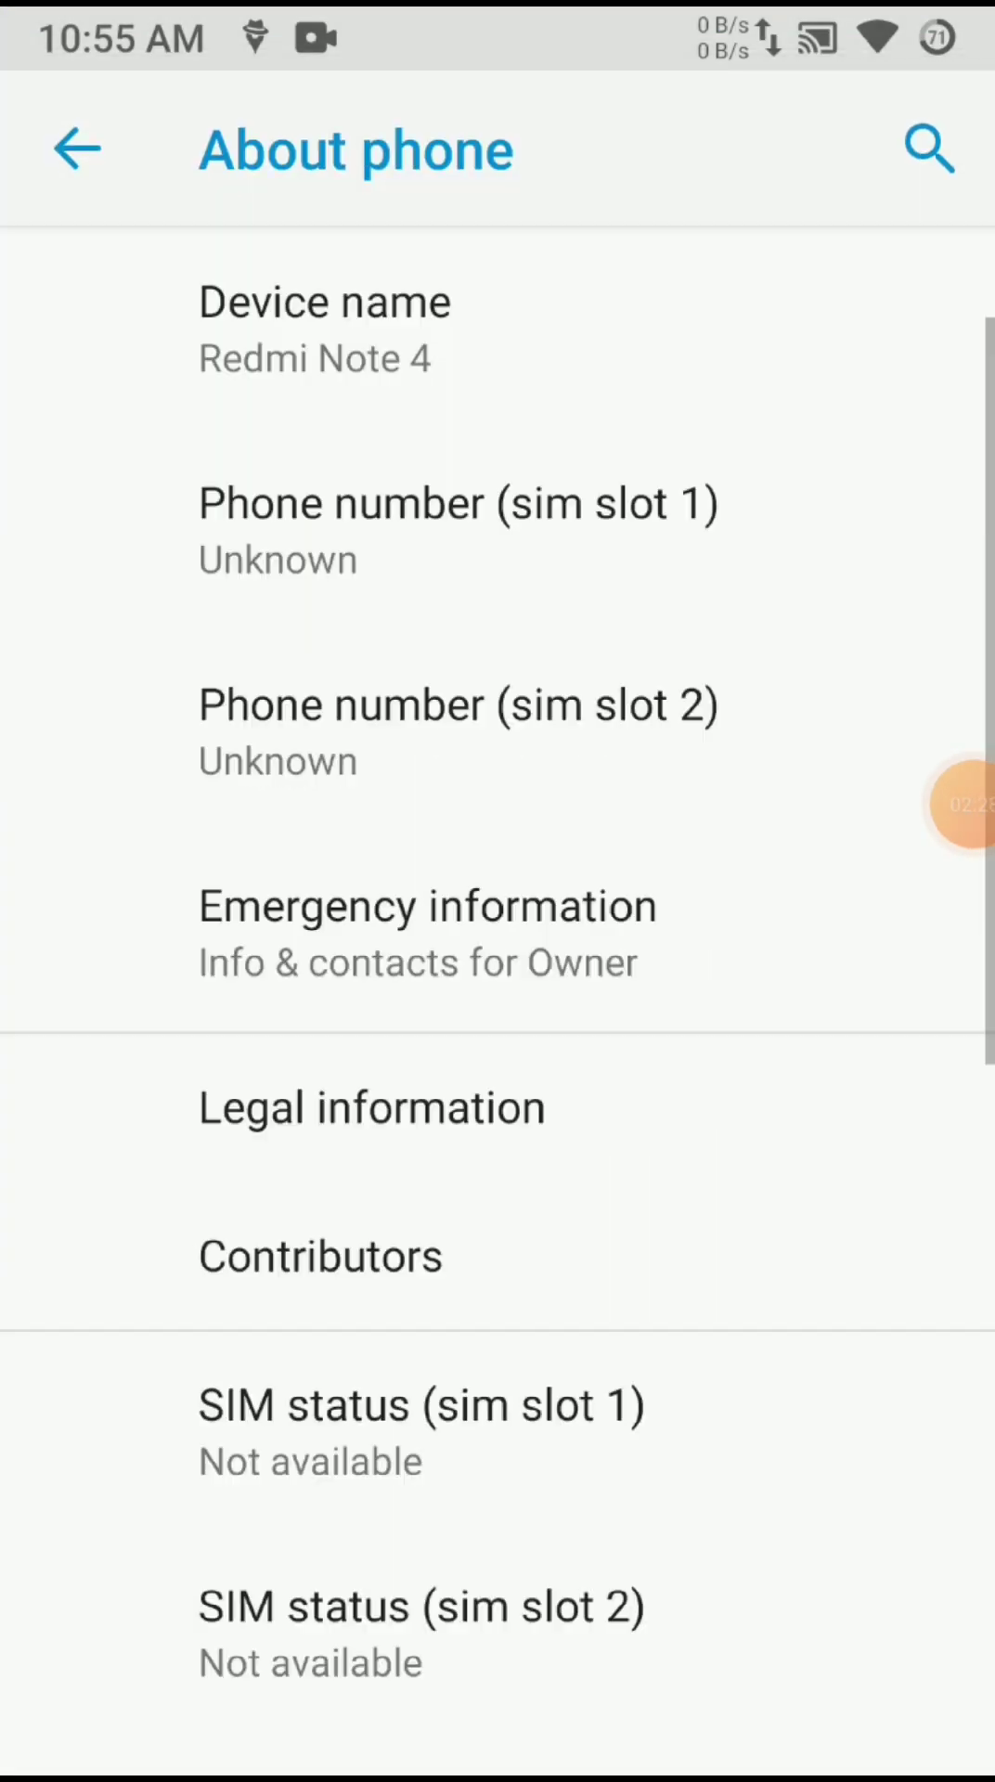
{"action": "scroll", "coordinate": [497, 928], "scroll_direction": "down", "scroll_amount": 10}
{"action": "left_click", "coordinate": [371, 1577]}
{"action": "key", "text": "Escape"}
Reach Developer options via System > Advanced and scroll to the mock location setting
{"action": "left_click", "coordinate": [279, 1476]}
{"action": "left_click", "coordinate": [278, 974]}
{"action": "scroll", "coordinate": [498, 1021], "scroll_direction": "down", "scroll_amount": 5}
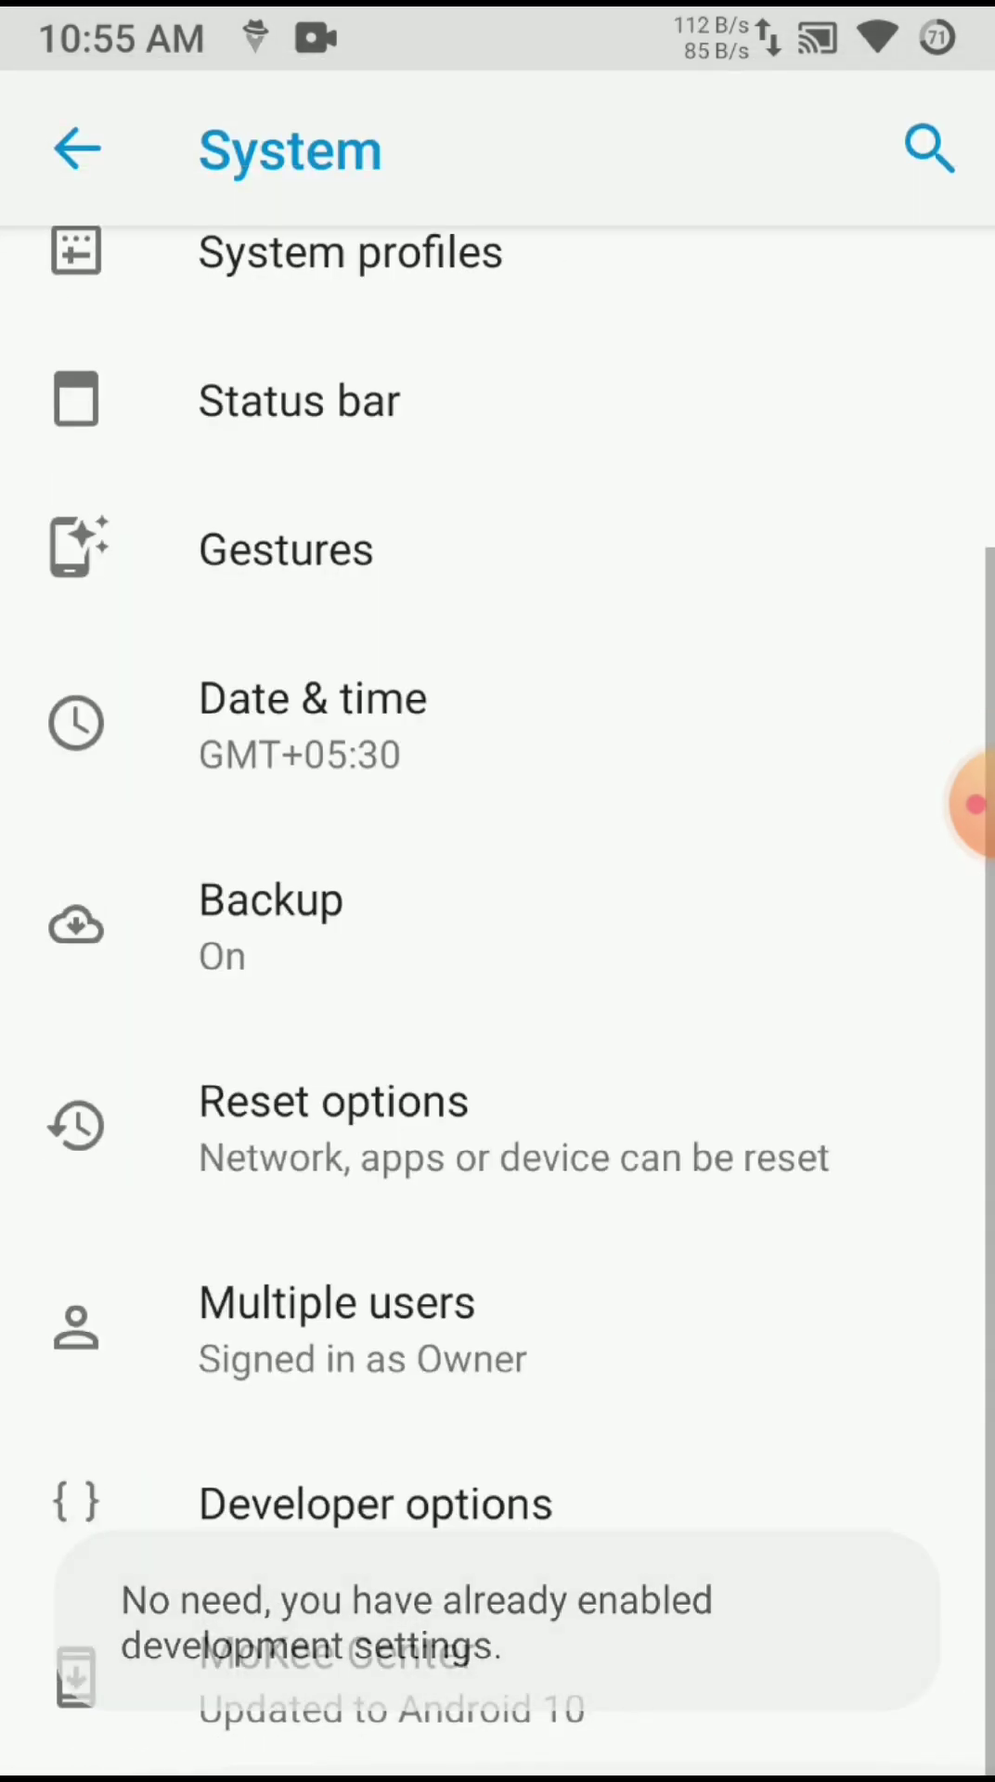
{"action": "left_click", "coordinate": [373, 1504]}
{"action": "scroll", "coordinate": [498, 1020], "scroll_direction": "down", "scroll_amount": 10}
{"action": "scroll", "coordinate": [497, 1021], "scroll_direction": "down", "scroll_amount": 5}
{"action": "scroll", "coordinate": [498, 1021], "scroll_direction": "down", "scroll_amount": 3}
{"action": "scroll", "coordinate": [498, 1020], "scroll_direction": "down", "scroll_amount": 10}
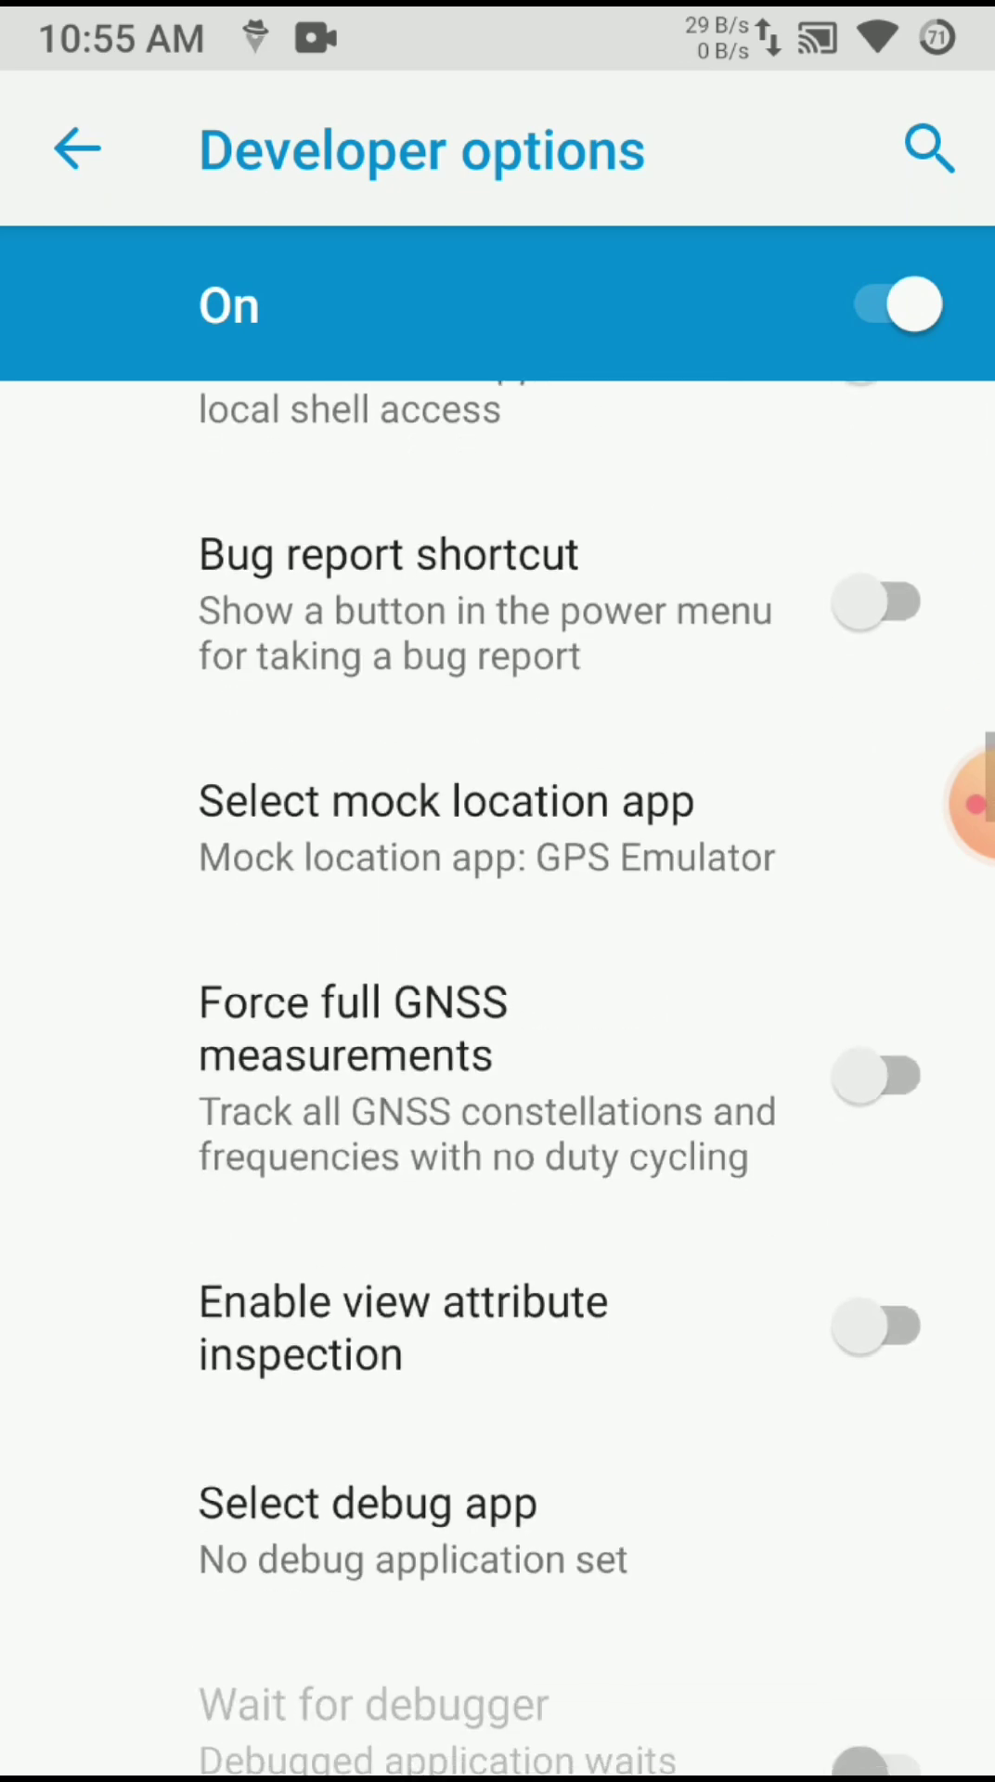
Make GPS Emulator the mock location app and switch back to GSSM 2.0
{"action": "left_click", "coordinate": [668, 827]}
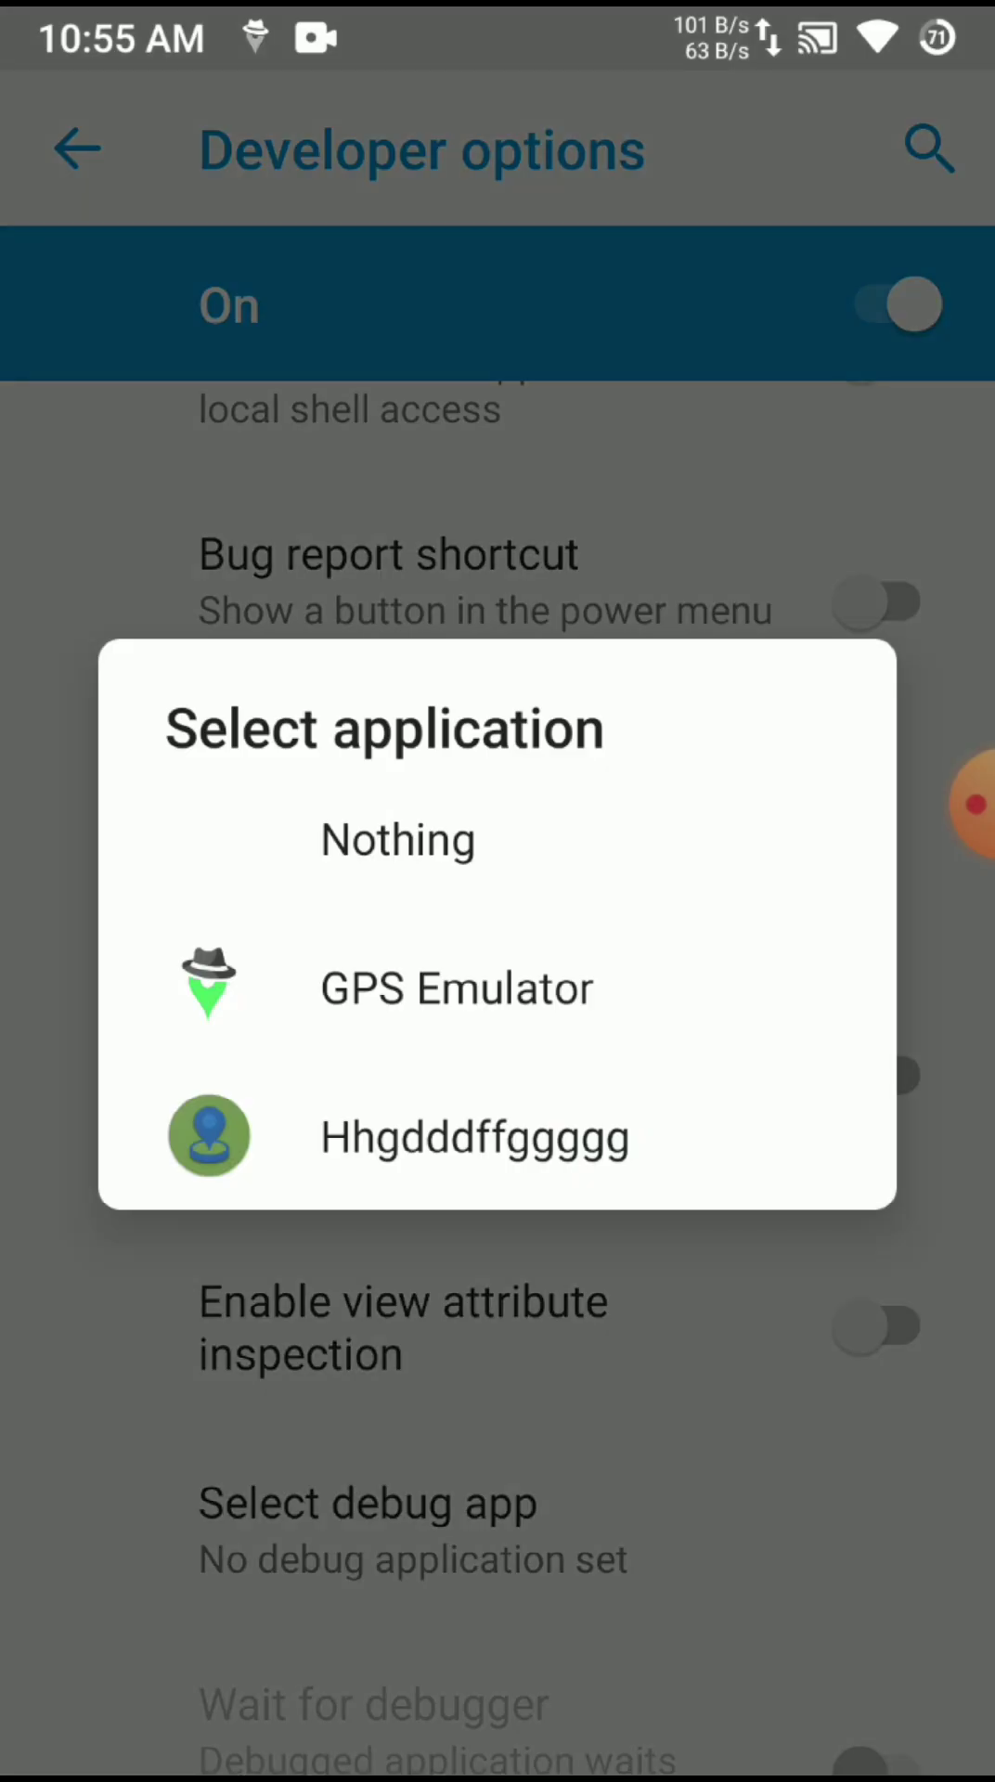
{"action": "left_click", "coordinate": [457, 987]}
{"action": "left_click_drag", "start_coordinate": [498, 1764], "coordinate": [497, 1114]}
{"action": "left_click_drag", "start_coordinate": [279, 743], "coordinate": [789, 742]}
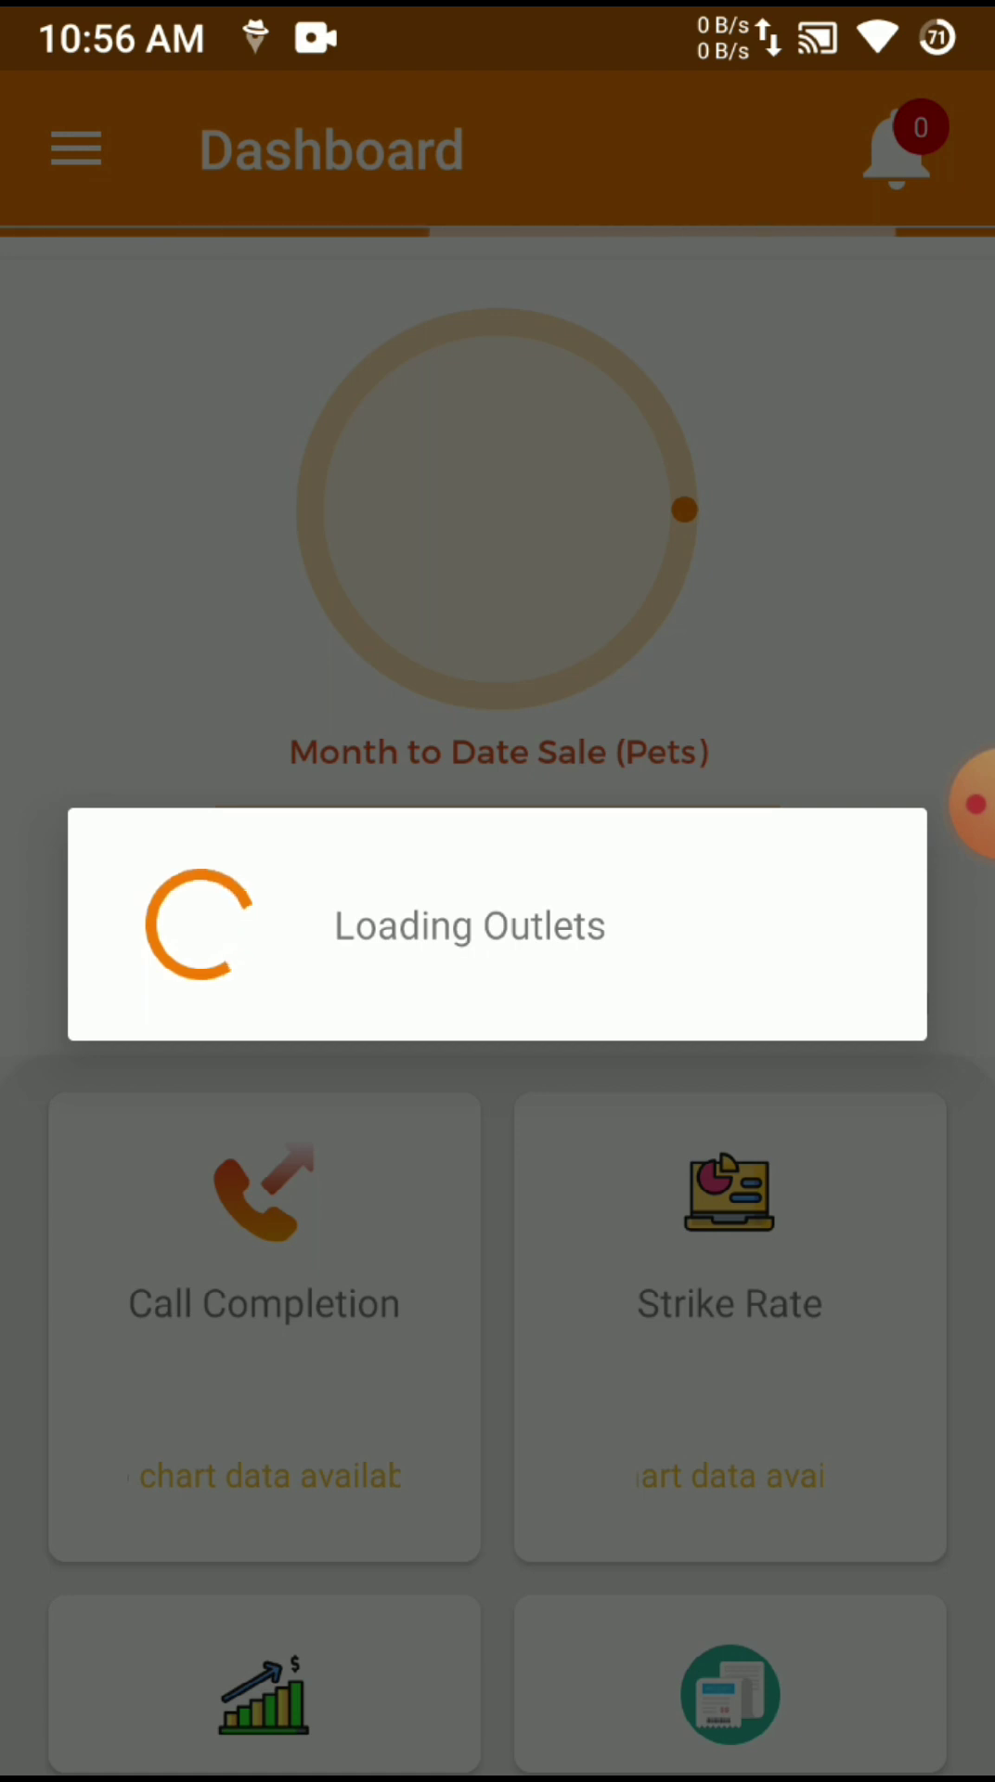
Reopen Sale > Start Sale in GSSM 2.0 and select the store-finding location
{"action": "left_click", "coordinate": [975, 804]}
{"action": "left_click", "coordinate": [930, 804]}
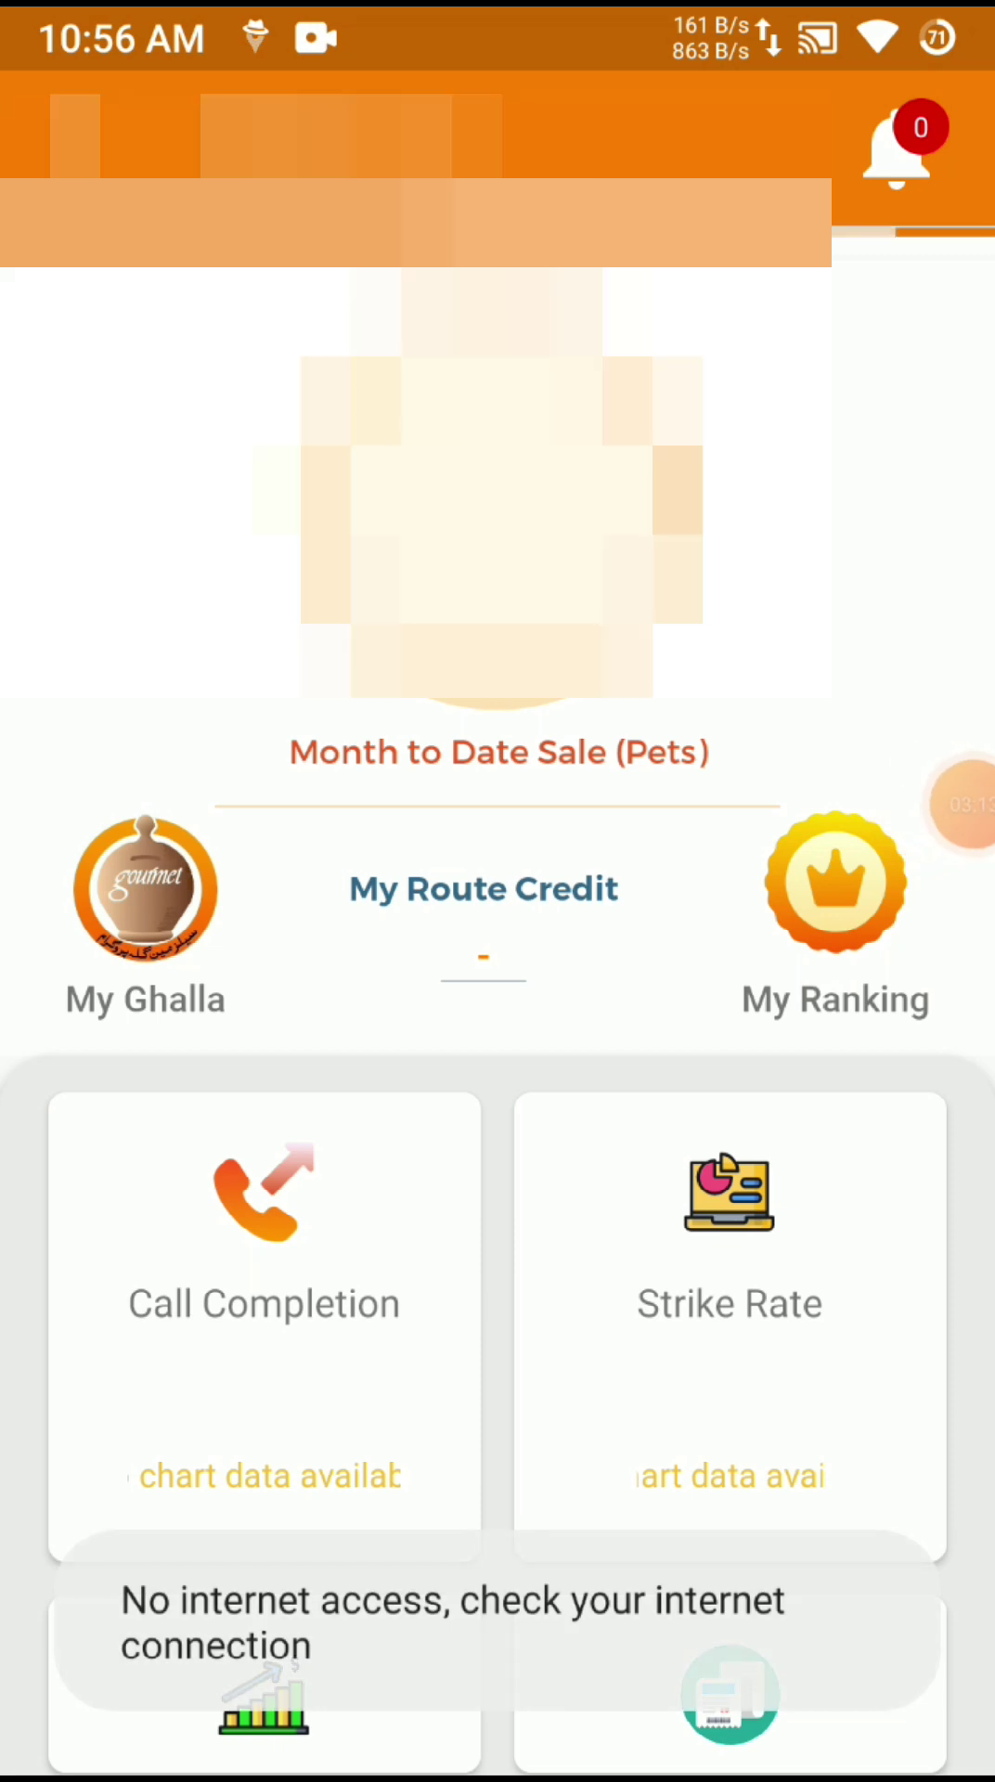
{"action": "left_click", "coordinate": [76, 149]}
{"action": "left_click", "coordinate": [232, 1508]}
{"action": "left_click", "coordinate": [497, 1508]}
{"action": "left_click", "coordinate": [502, 303]}
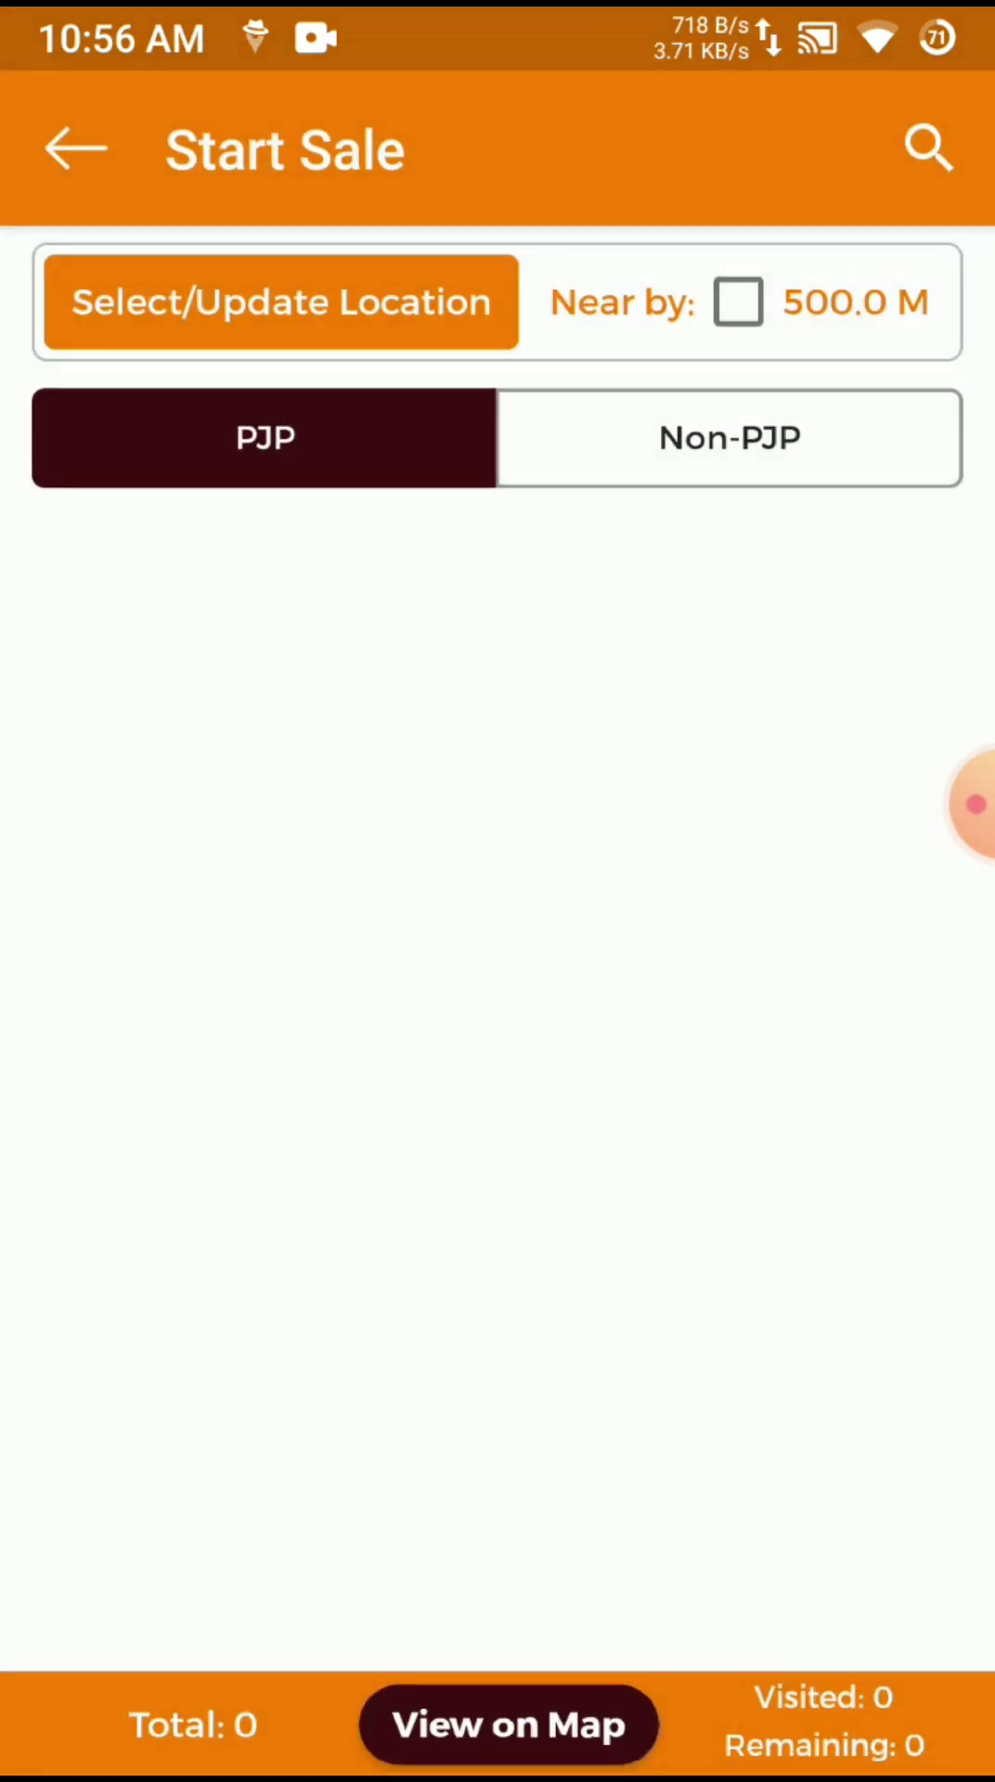